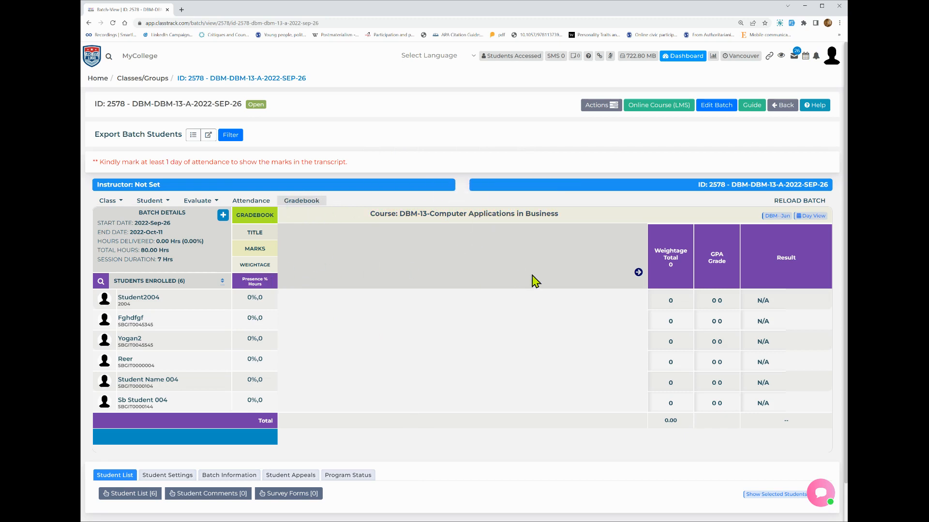
Step: Open the importer for adding multiple assessments from the batch's Assessment Manager
click(253, 201)
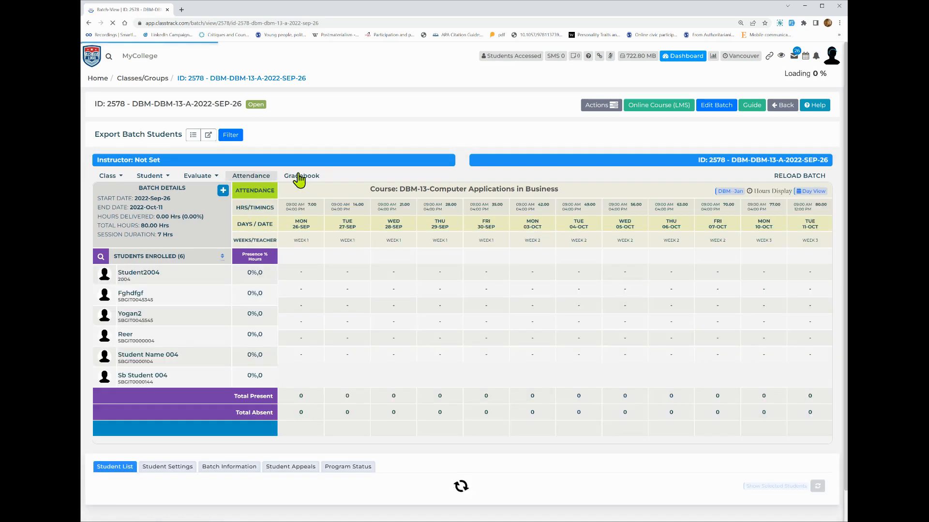
click(300, 176)
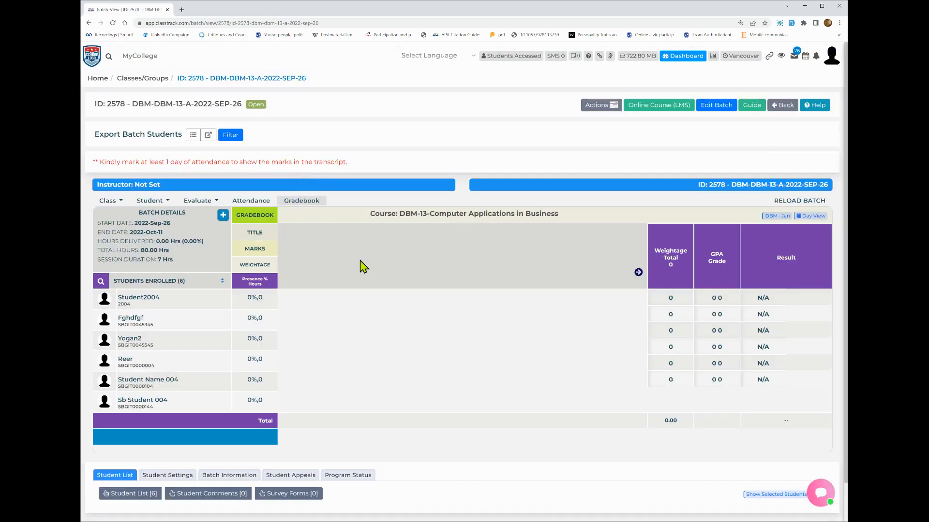
click(197, 201)
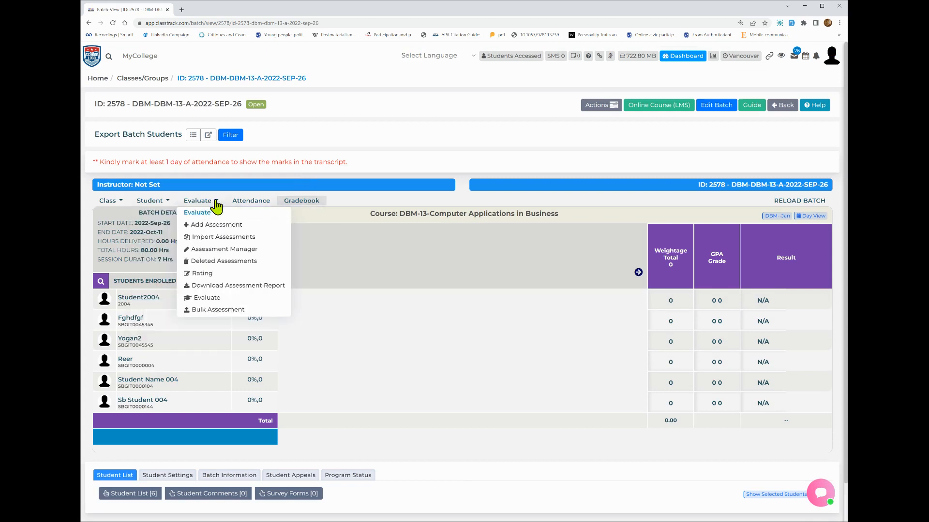
click(224, 249)
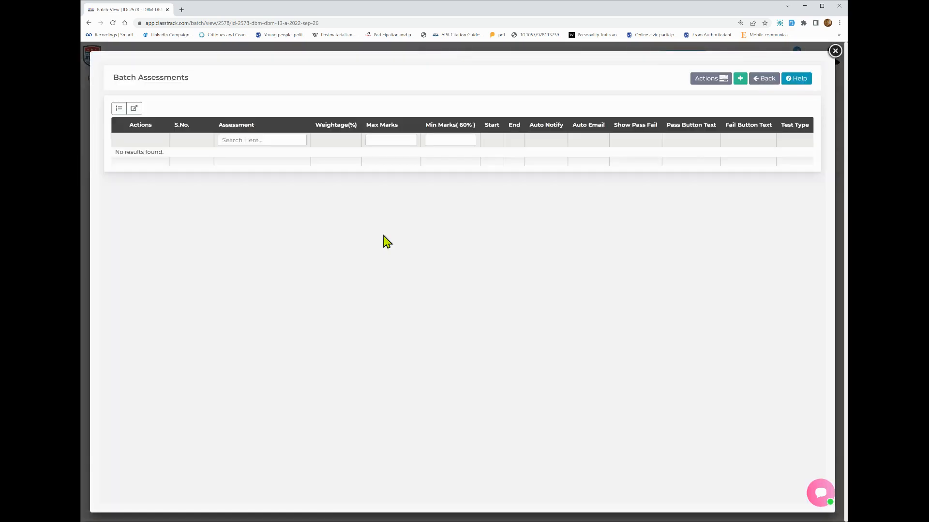
click(708, 83)
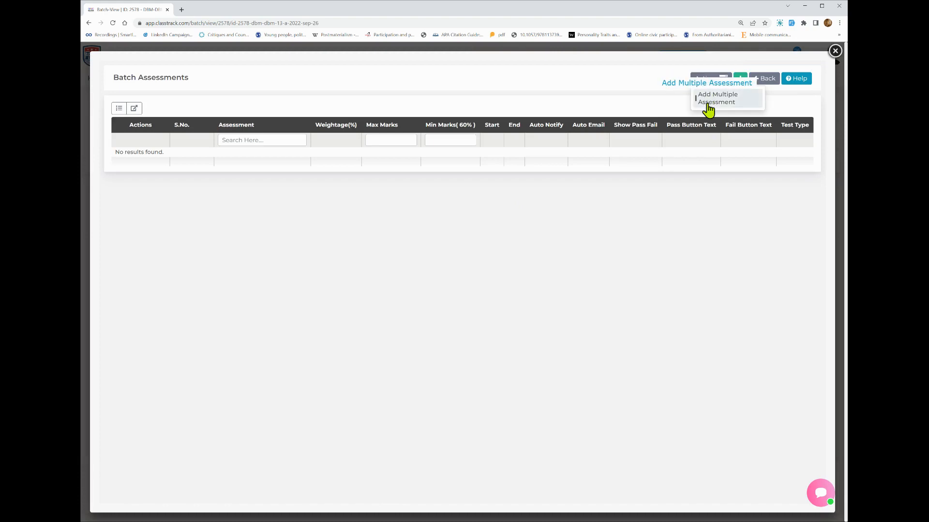
click(708, 99)
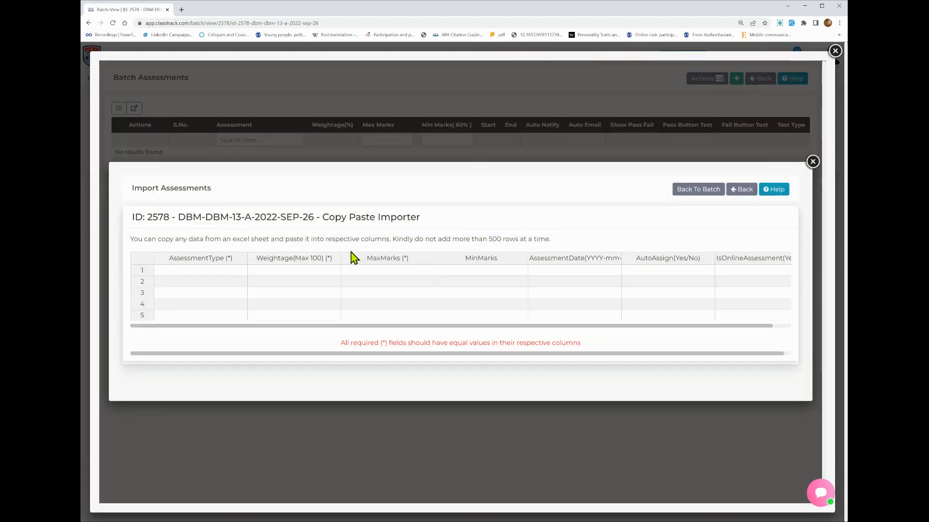
Step: Enter Assignment 1 in the importer's first row with weightage 20, maximum marks 50 and assessment date 2022-10-01
click(193, 274)
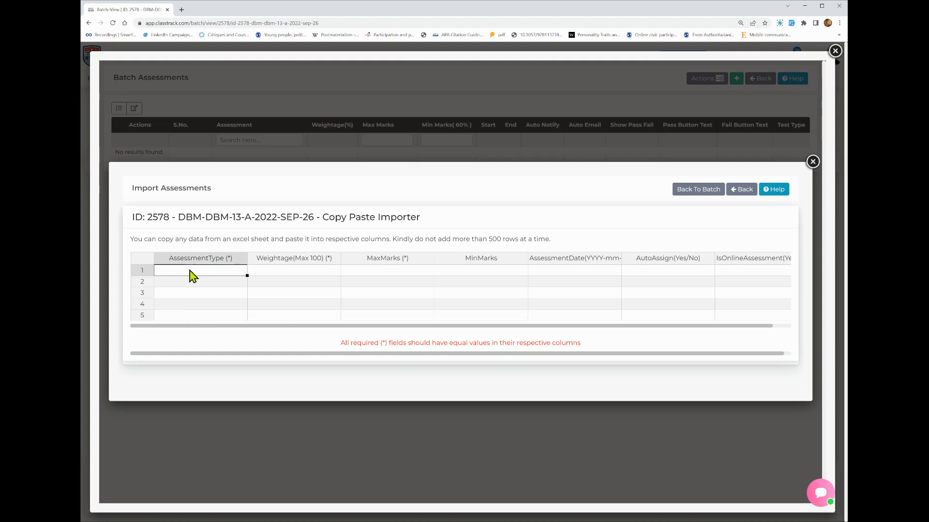
text(Assignment 1)
key(Tab)
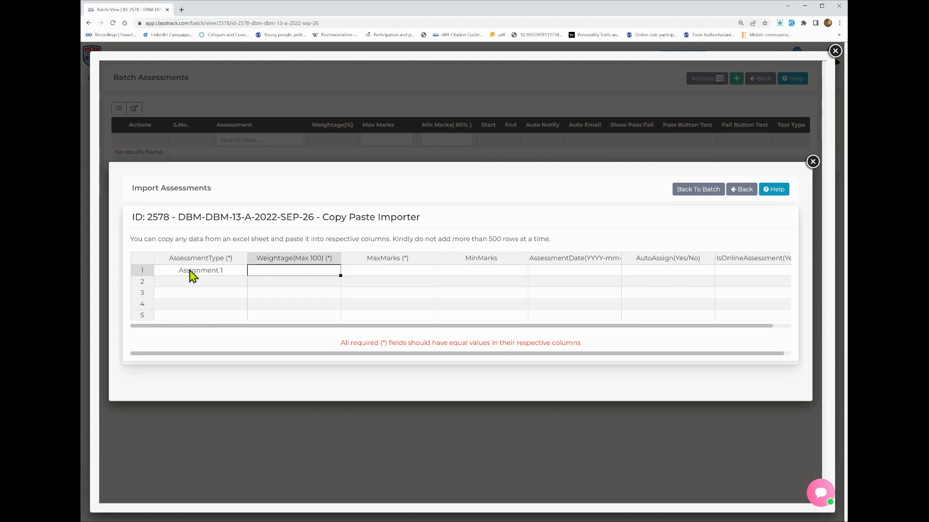
key(Tab)
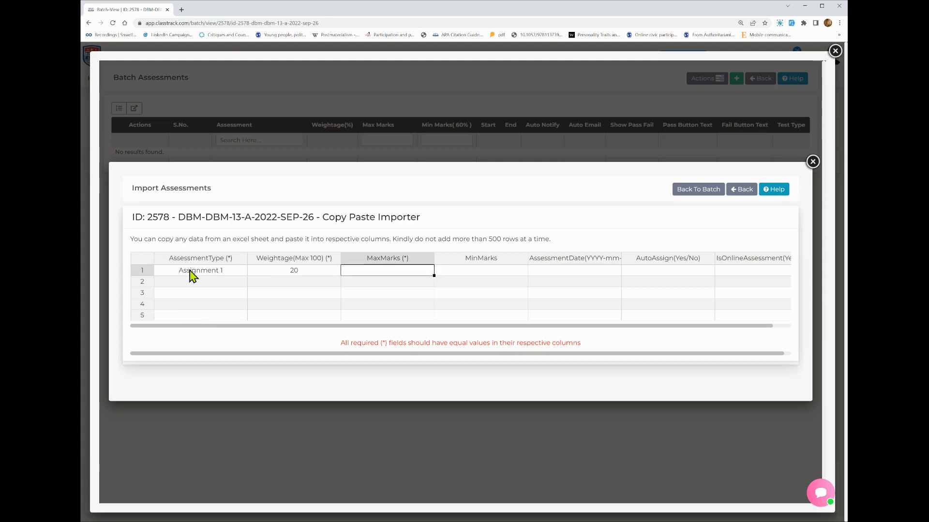
text(50)
key(Tab)
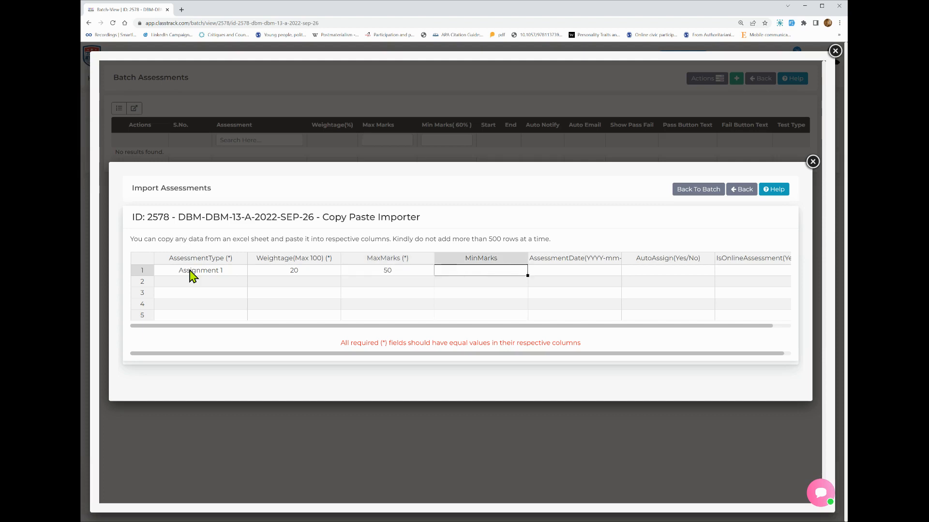
key(Tab)
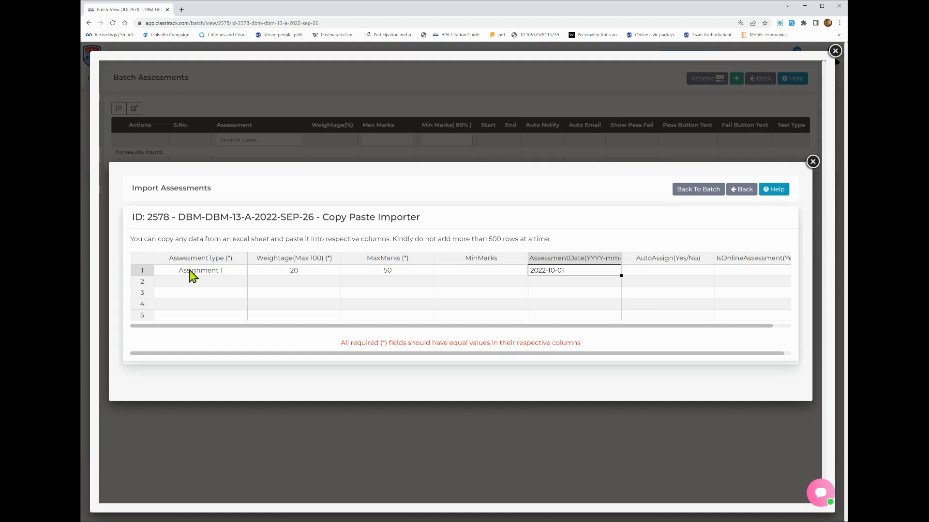
key(Tab)
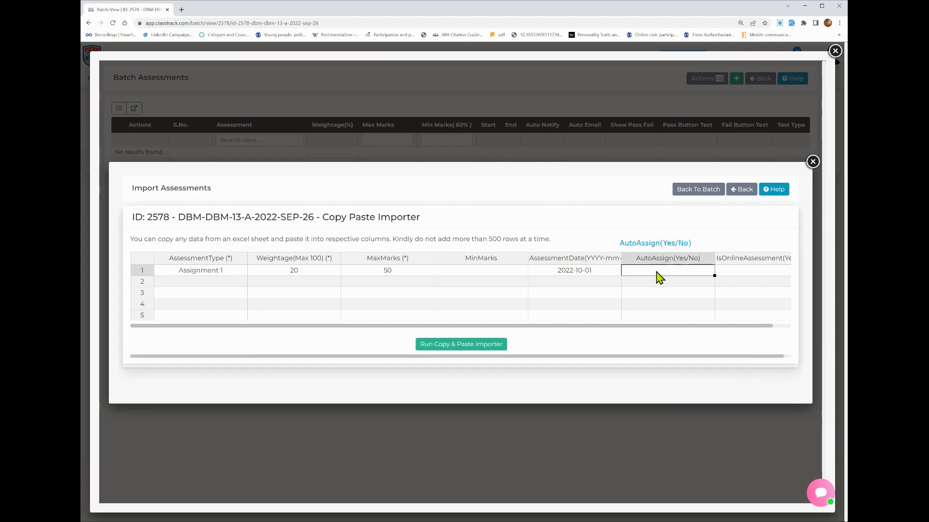
Step: Set both the online-assessment and auto-assign values of Assignment 1 to yes
click(746, 277)
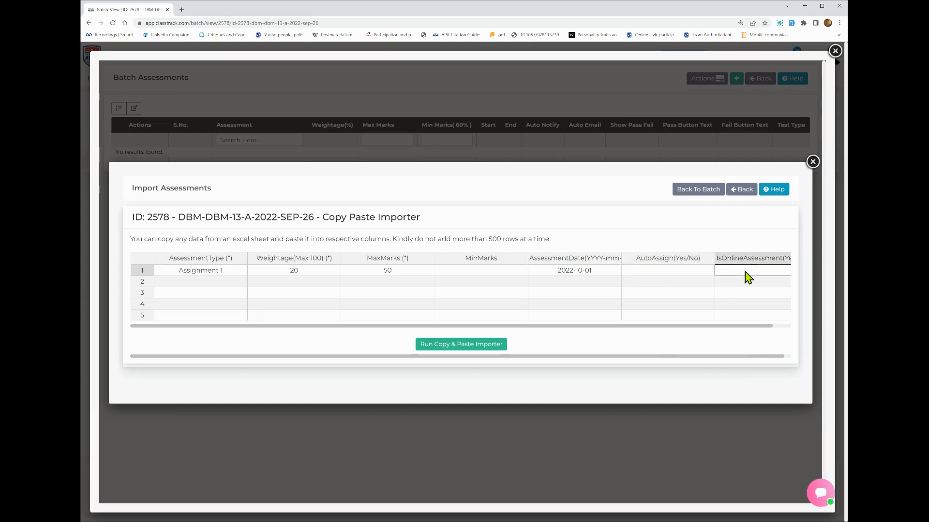
text(yes)
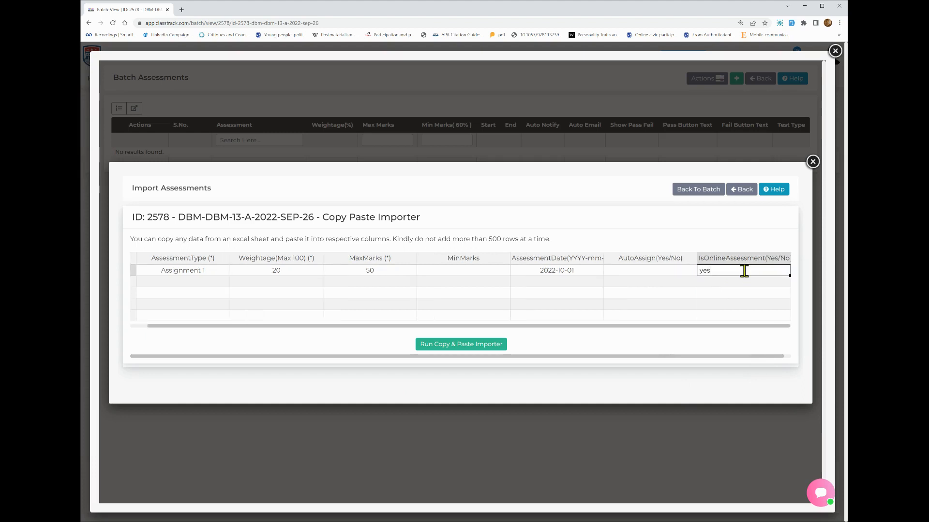
click(646, 280)
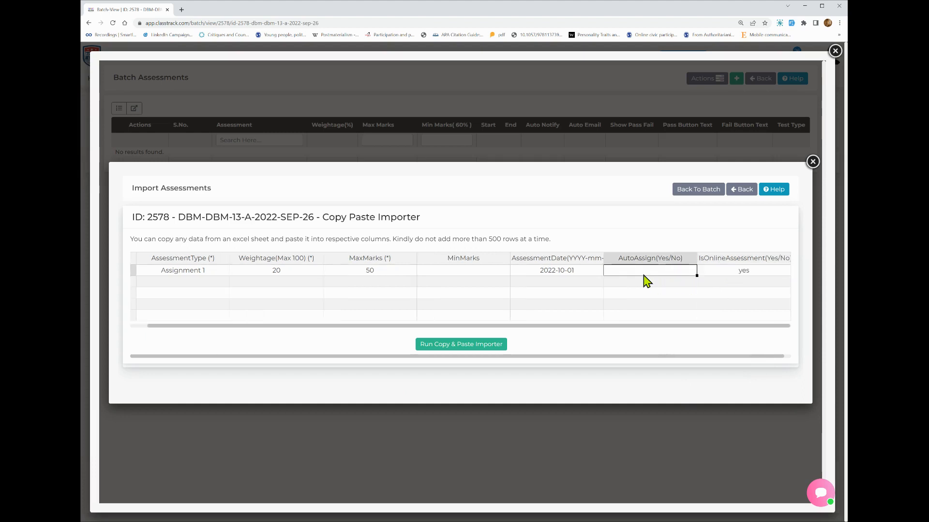
text(yes)
click(730, 280)
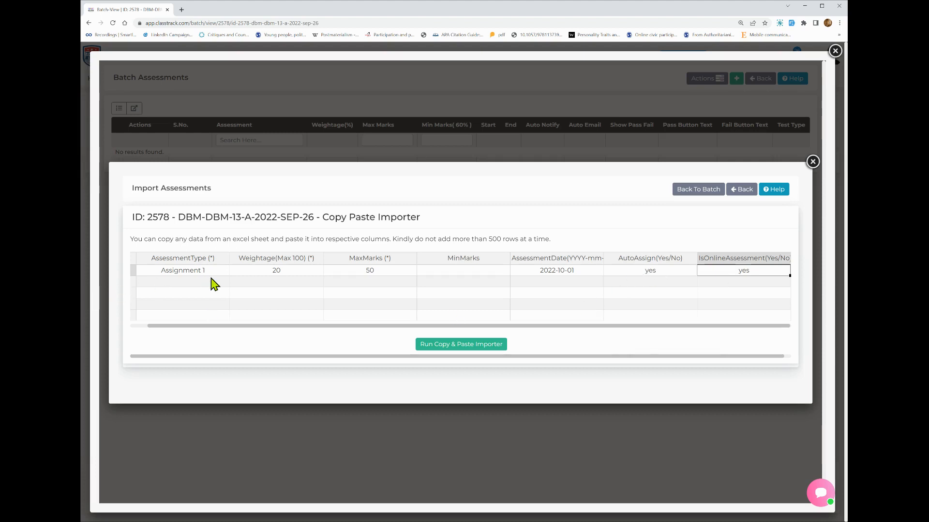
Step: Enter Mid Term Exam in the second row with weightage 30, maximum marks 100 and assessment date 2022-10-07
click(196, 285)
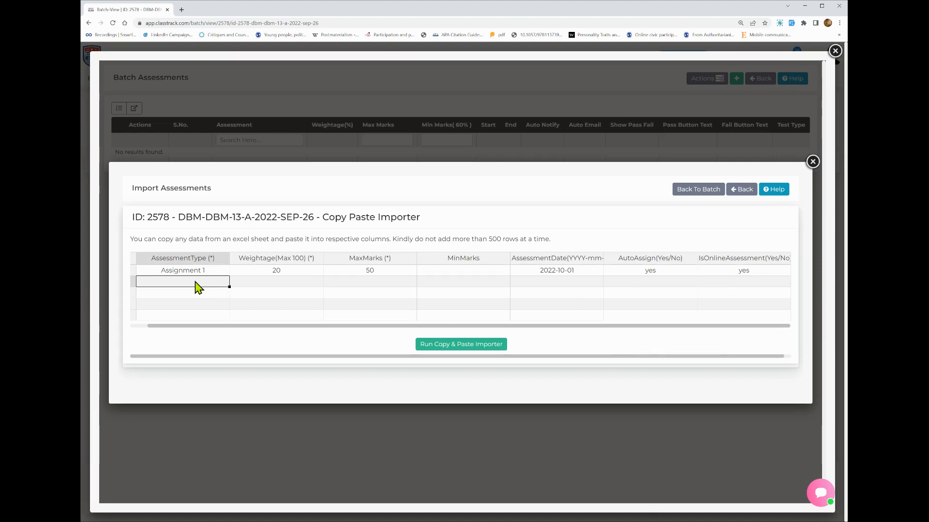
text(Mid Term Exam)
key(Tab)
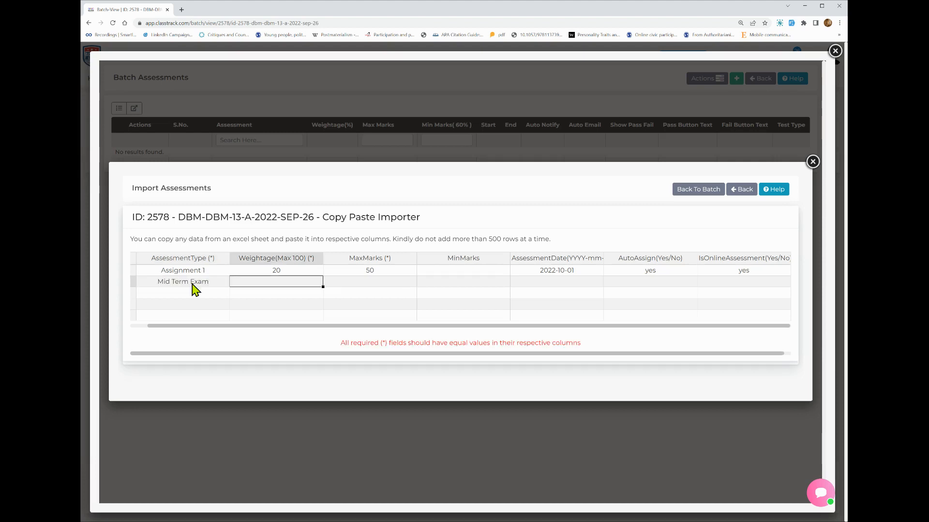
key(Tab)
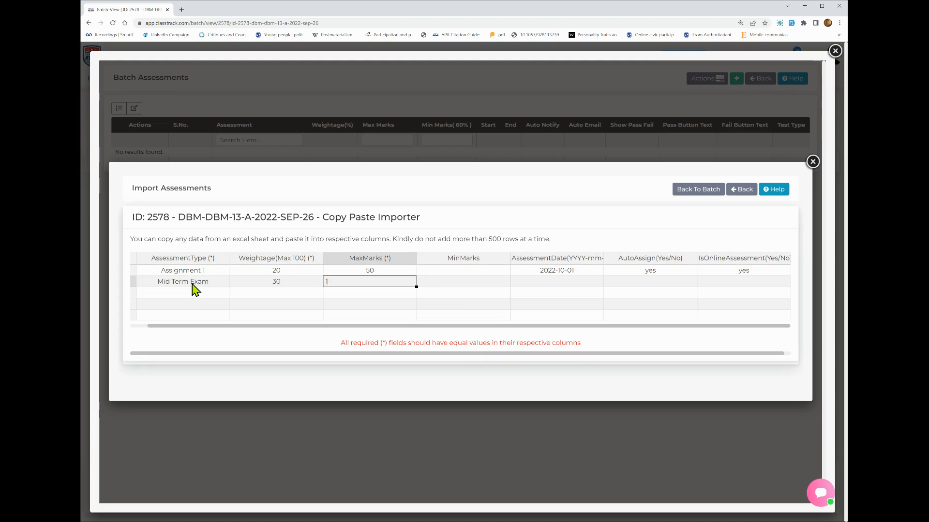
key(Tab)
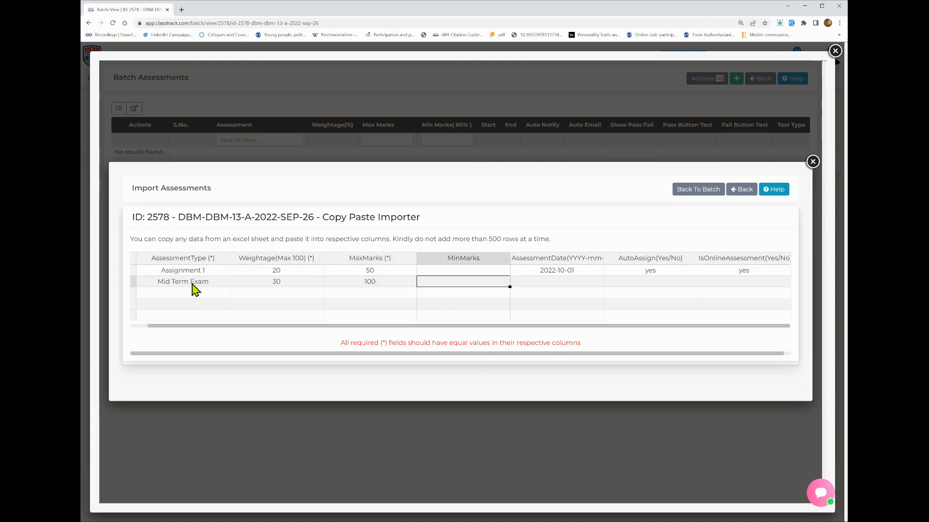
key(Tab)
text(2)
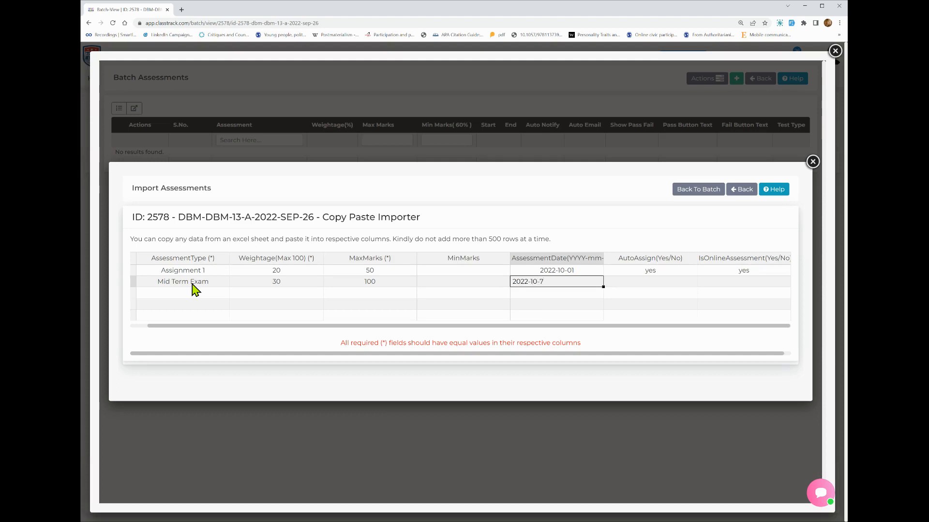
click(537, 282)
text(0)
key(Tab)
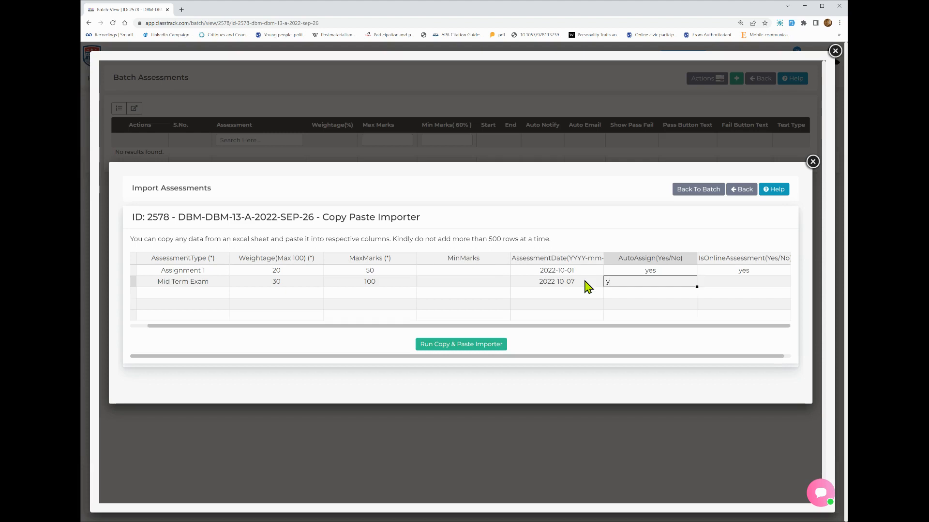
Step: Set auto-assign and online assessment to yes for the Mid Term Exam, and run the import
key(Tab)
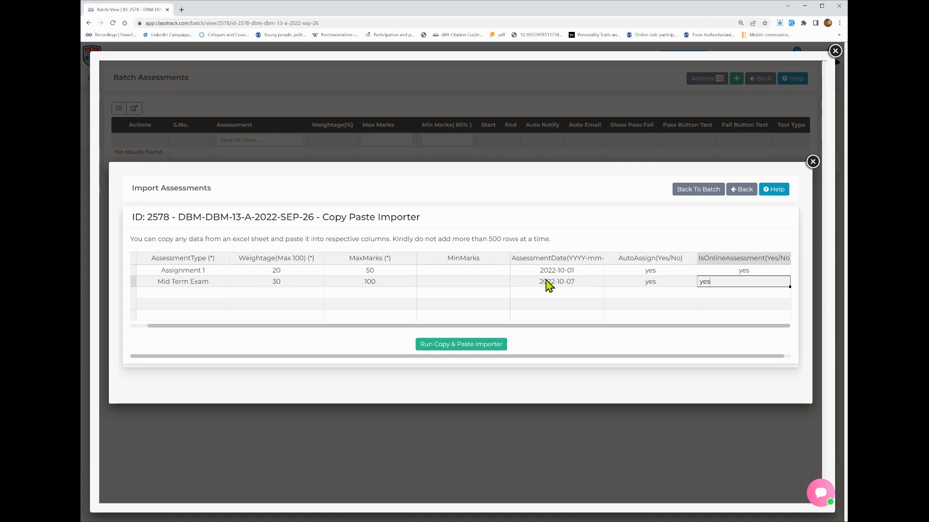
key(Tab)
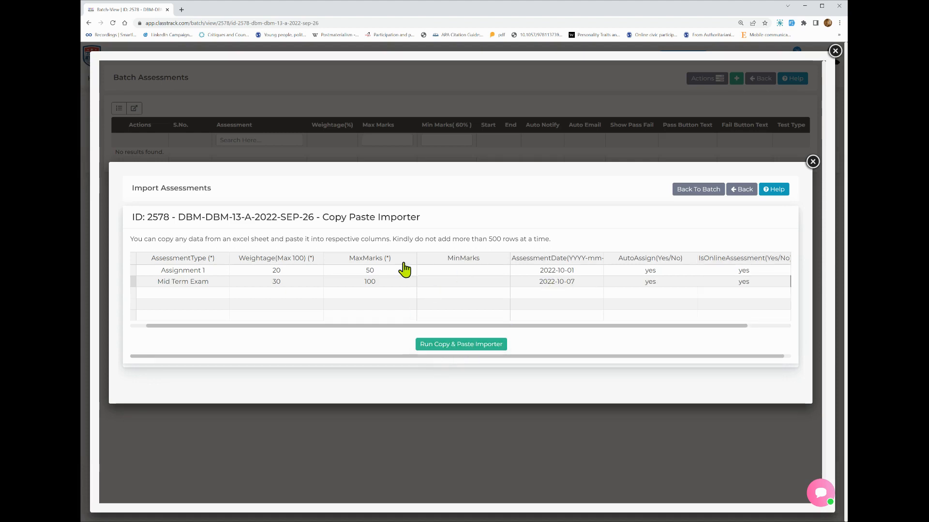
click(457, 349)
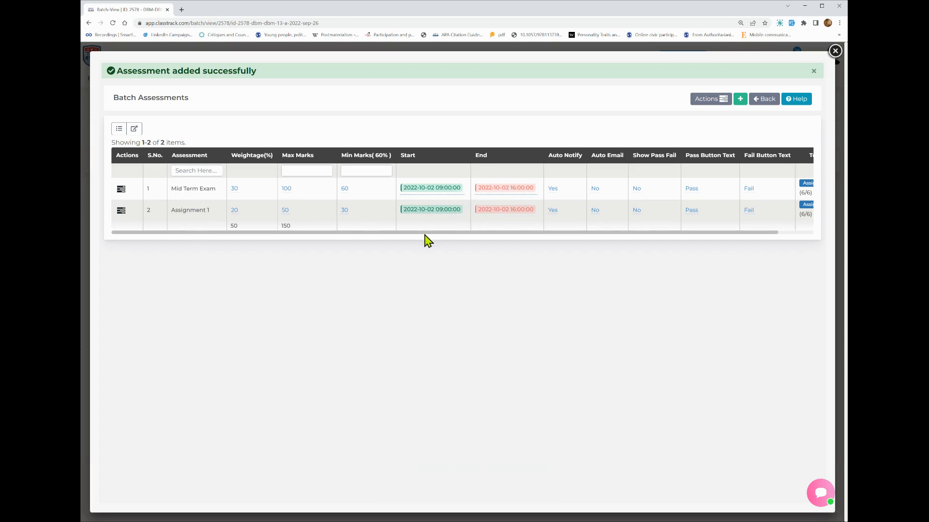
click(431, 192)
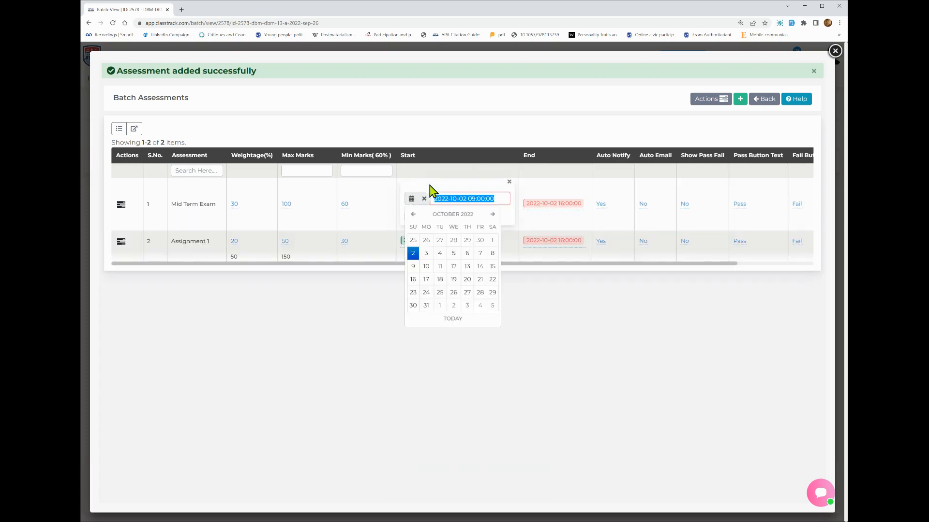
click(413, 253)
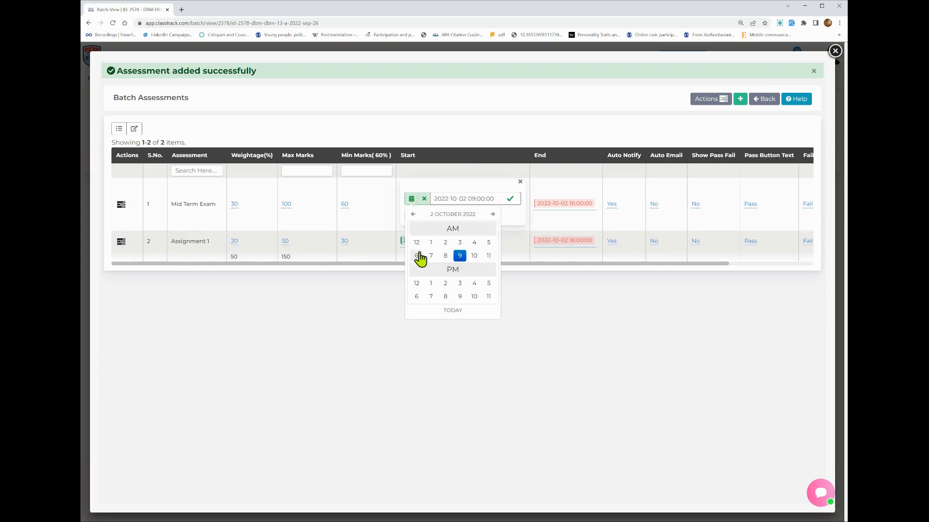
click(460, 257)
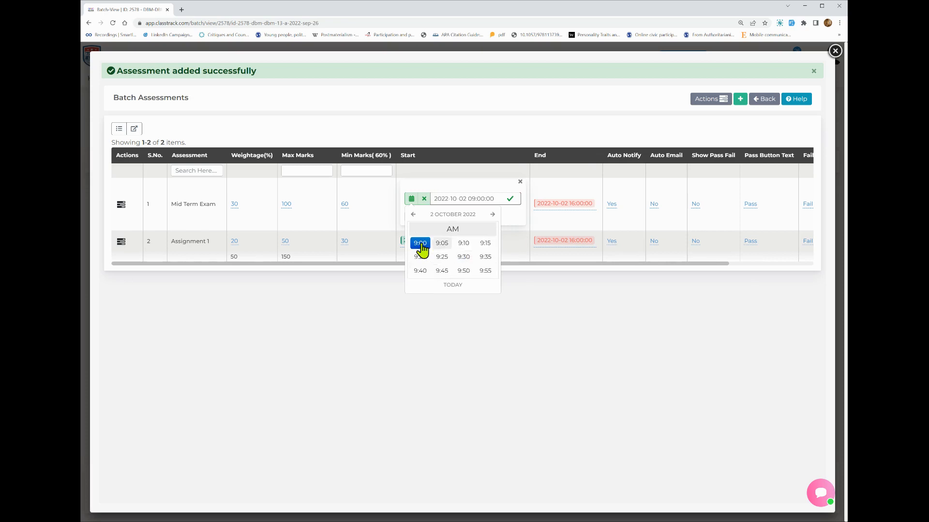
click(419, 247)
click(429, 216)
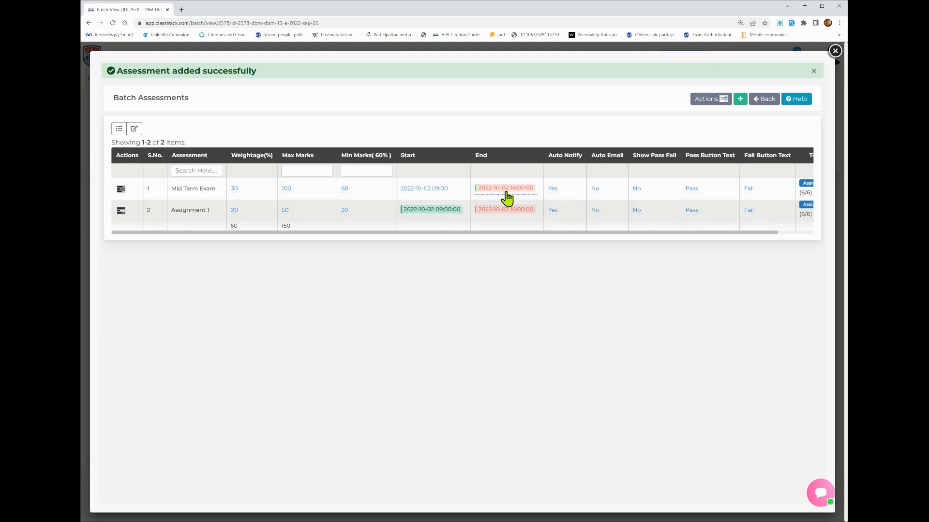
click(505, 190)
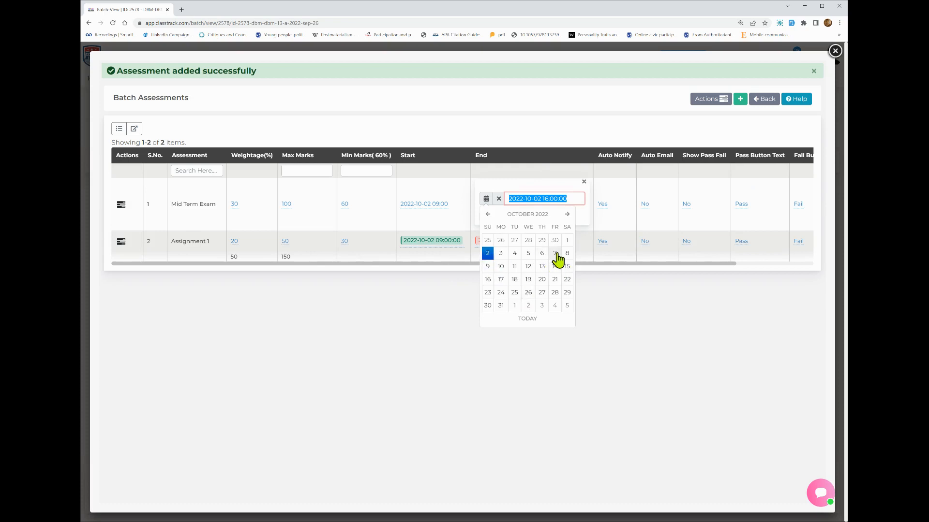
click(556, 255)
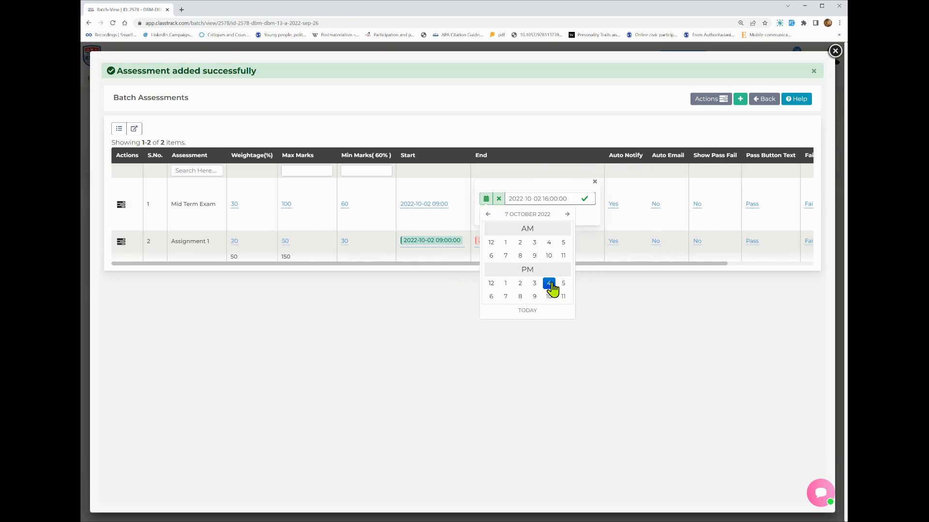
click(550, 284)
click(493, 245)
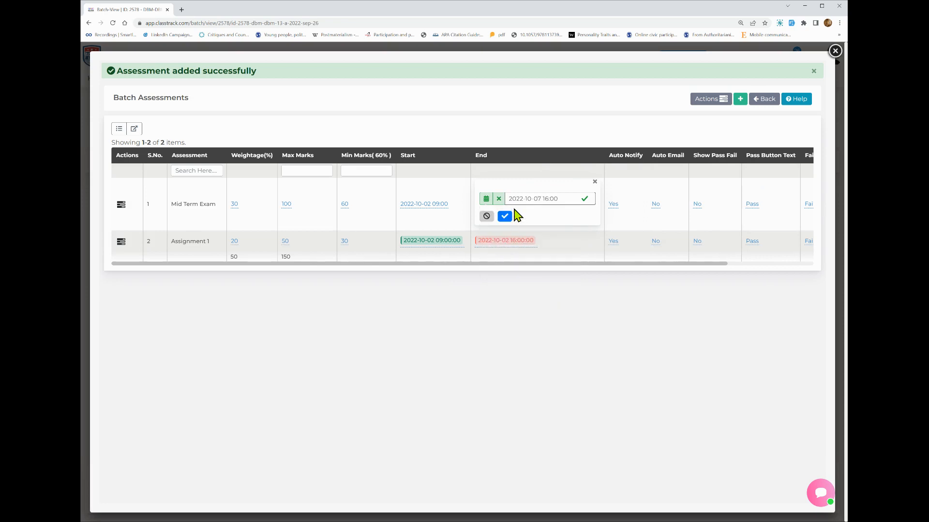
click(504, 216)
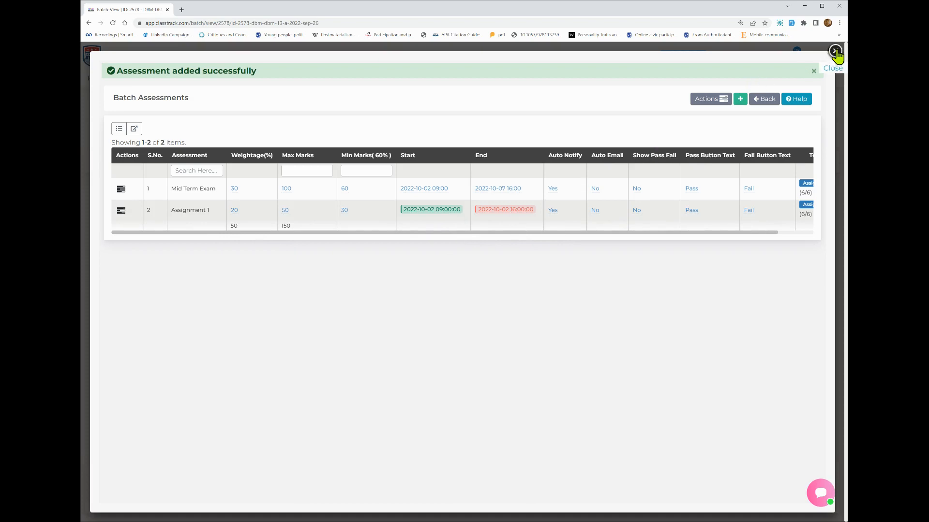
click(835, 52)
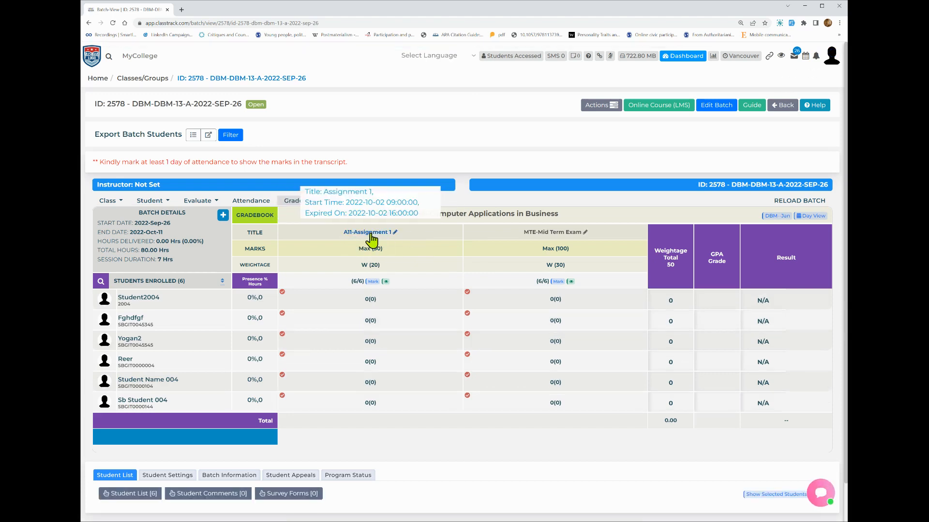
mouse_move(561, 239)
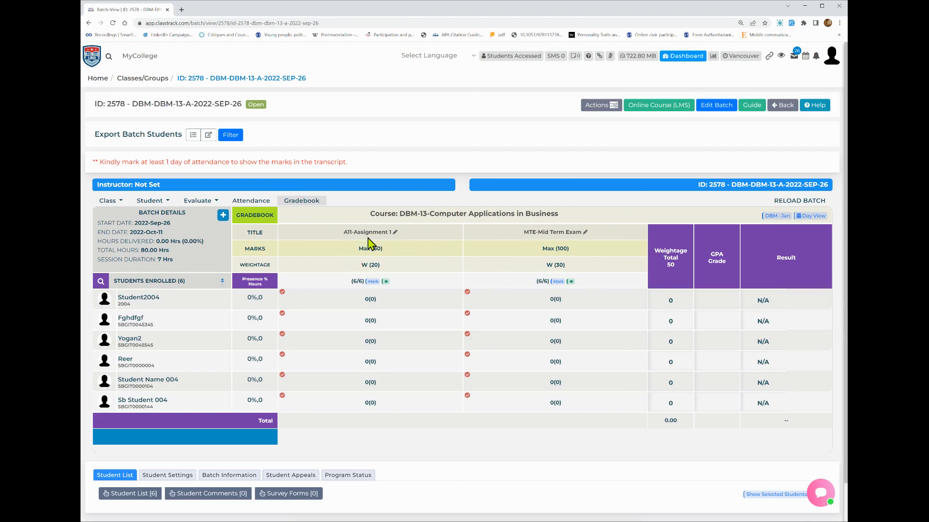
Step: Review Assignment 1's assessment settings from the gradebook and close them
mouse_move(372, 237)
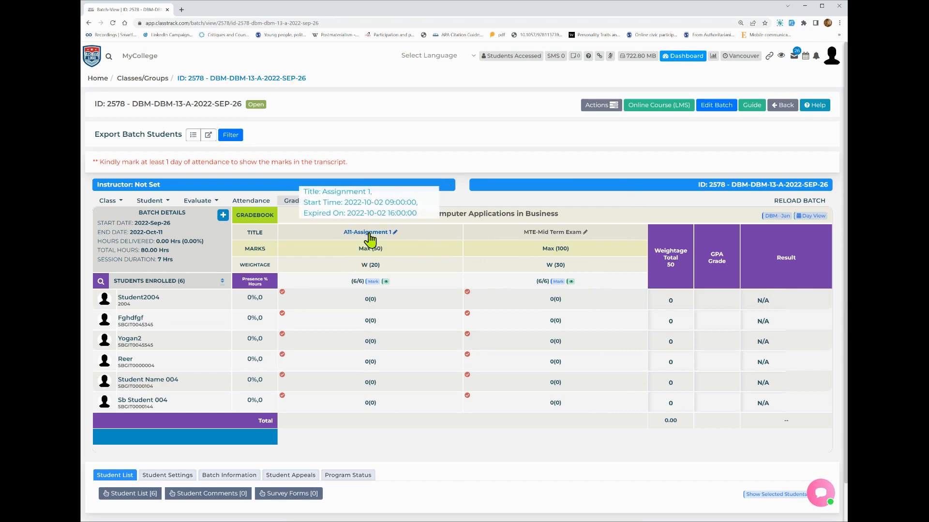
click(371, 235)
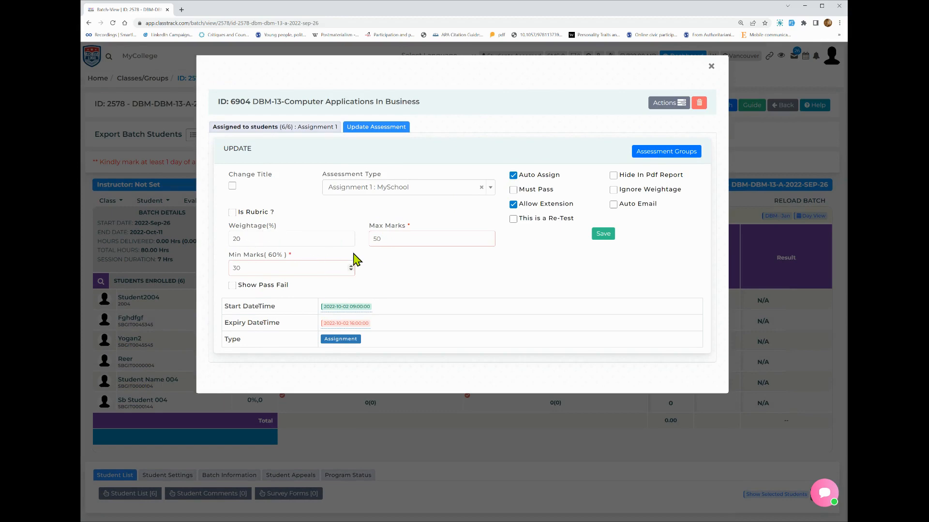
click(711, 66)
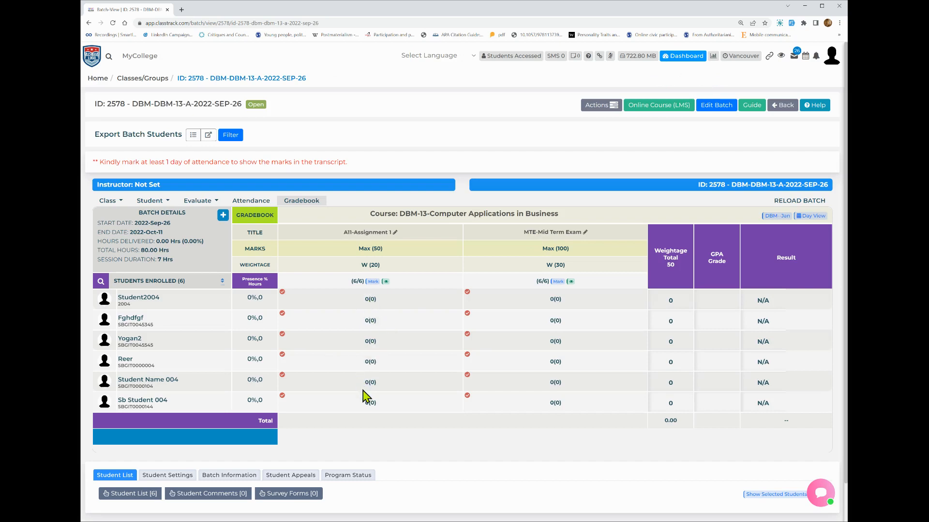
Step: Enter manual Assignment 1 marks of 45, 45, 50 and 35 for the first four students in the gradebook
click(371, 303)
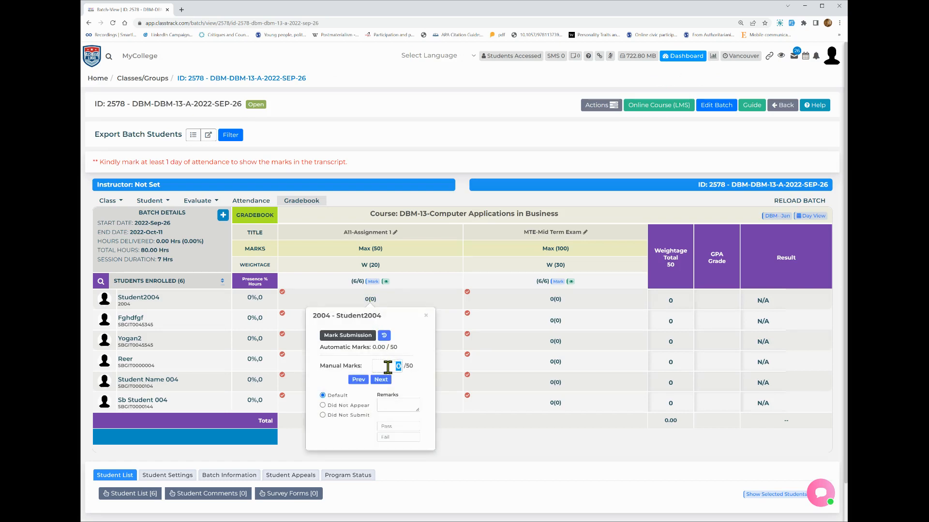
click(370, 303)
click(370, 302)
key(Return)
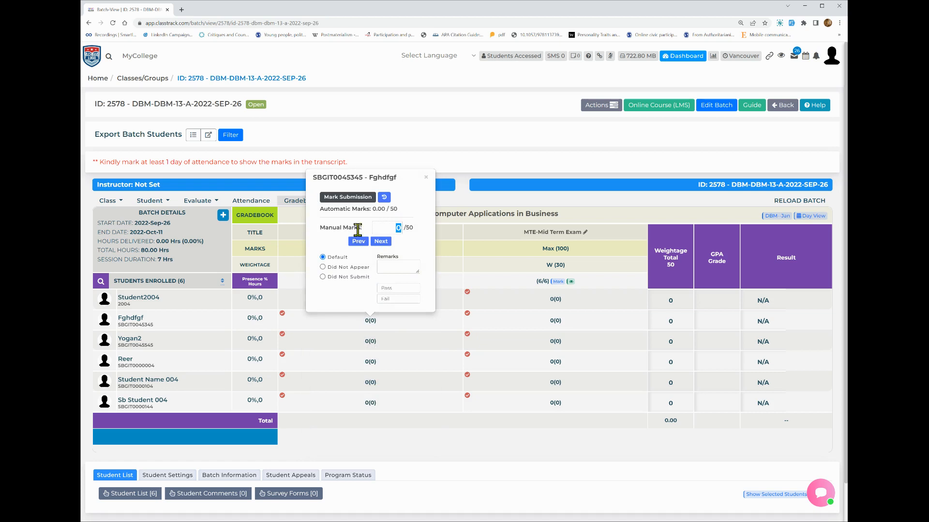
key(Return)
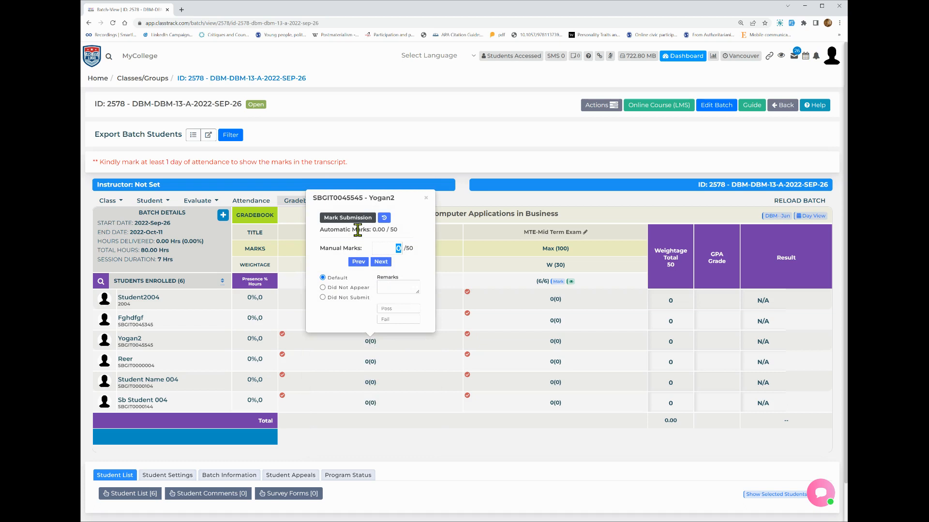
key(Return)
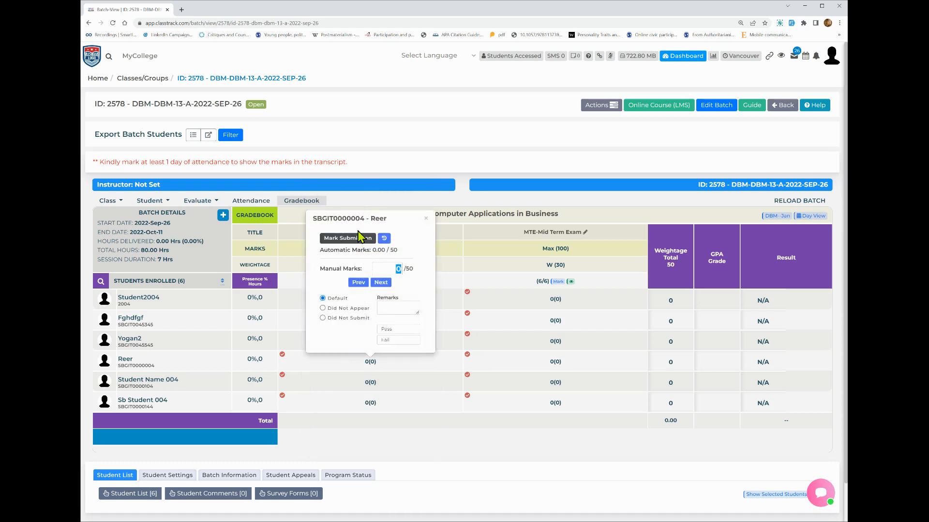
text(35)
key(Return)
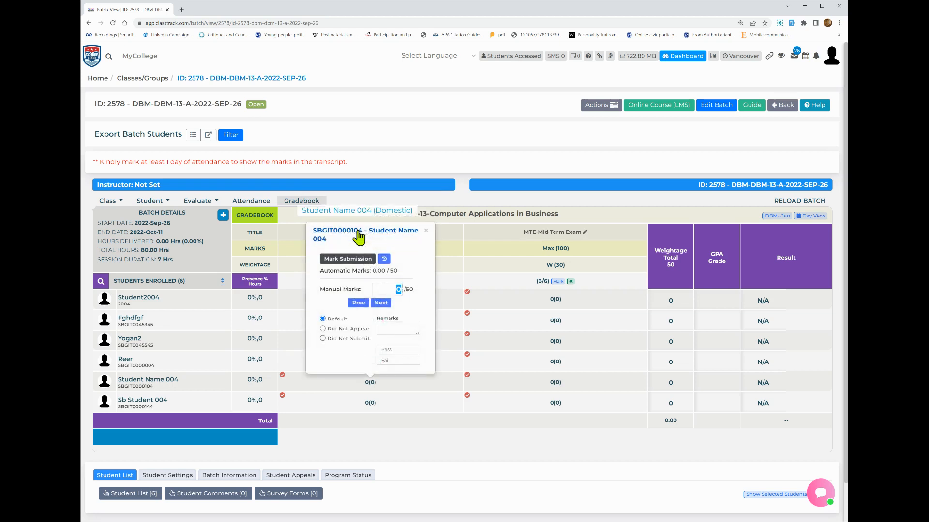
click(427, 231)
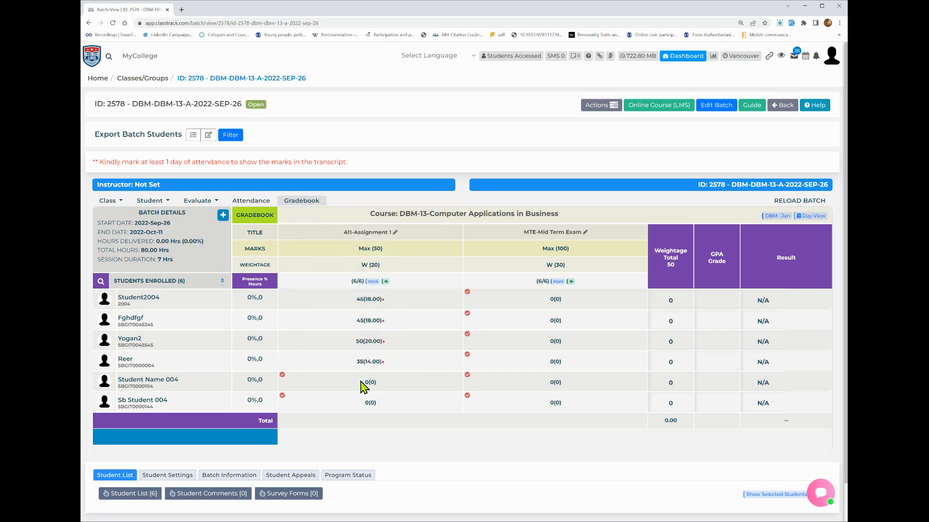
Step: Reset the manual Assignment 1 marks of the first four students to 0
click(368, 302)
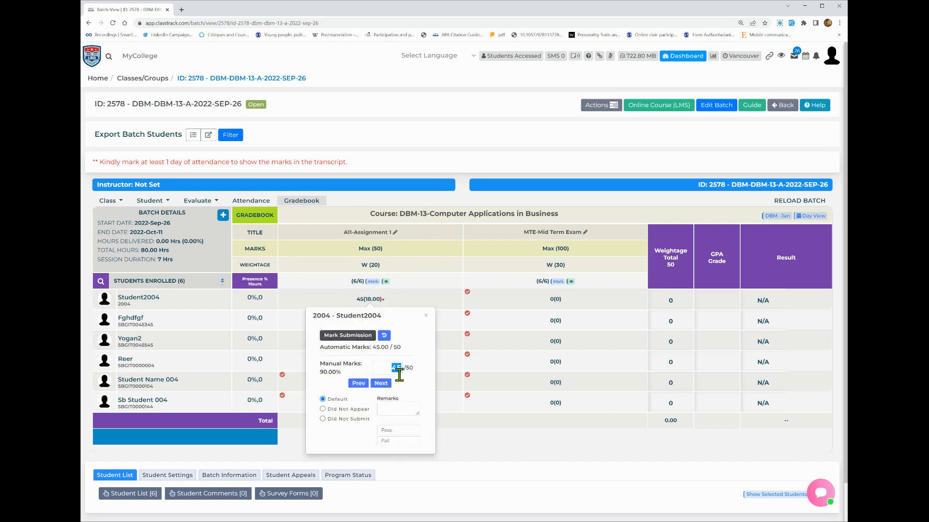
text(0)
click(393, 383)
text(0)
key(Return)
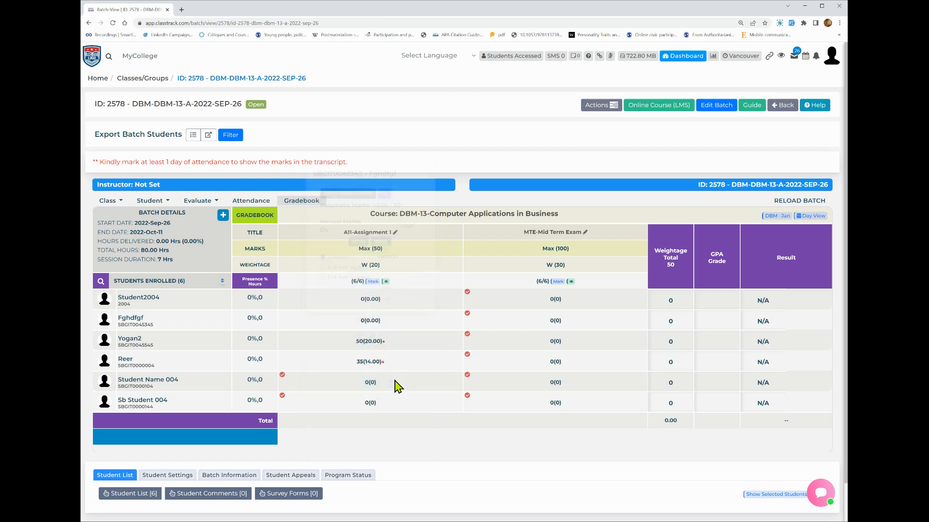
text(0)
key(Return)
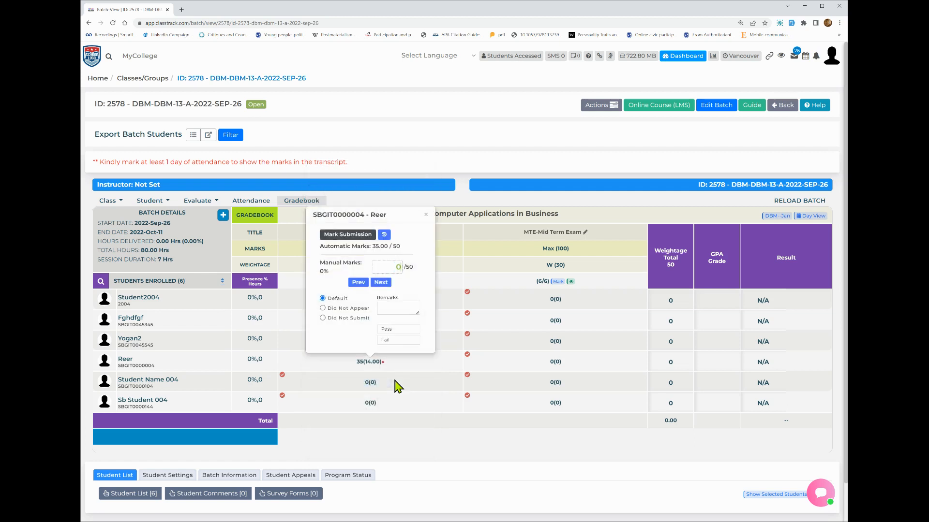
key(Return)
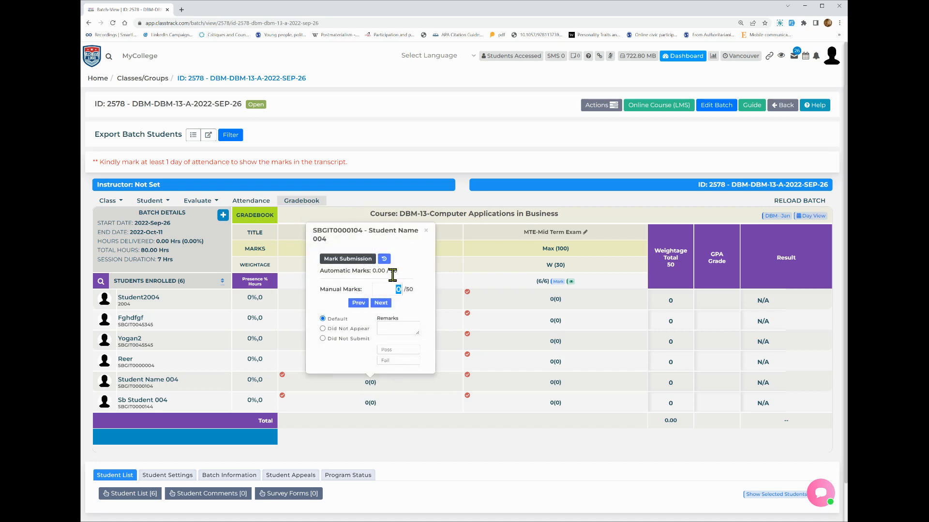
click(426, 232)
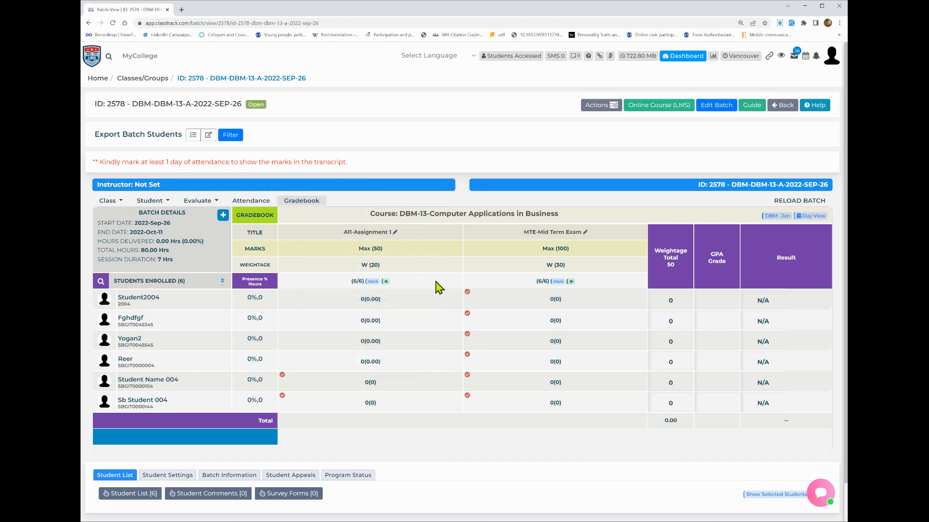
Step: In Assignment 1, write Question 1 as "Create a powepoint presentation explaining the impact of Covid on Small businesses in your city." and return to the class
click(385, 281)
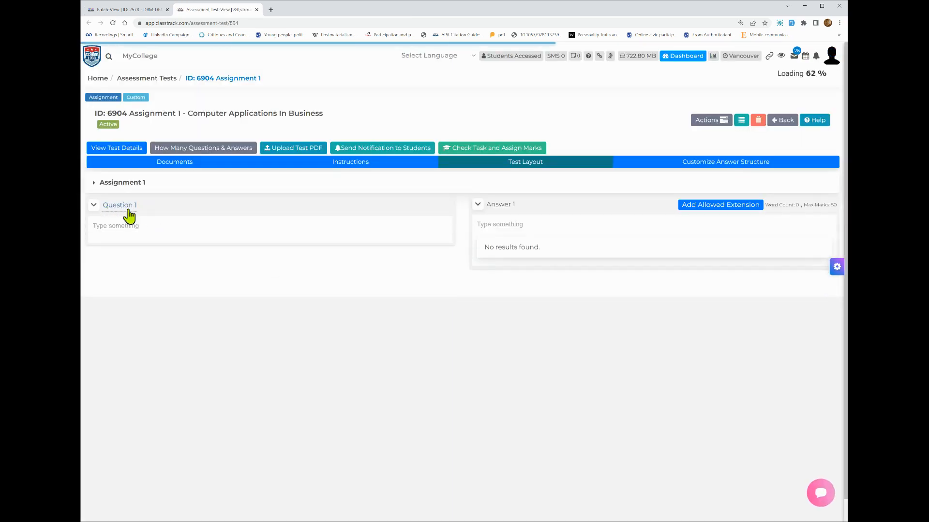
click(107, 224)
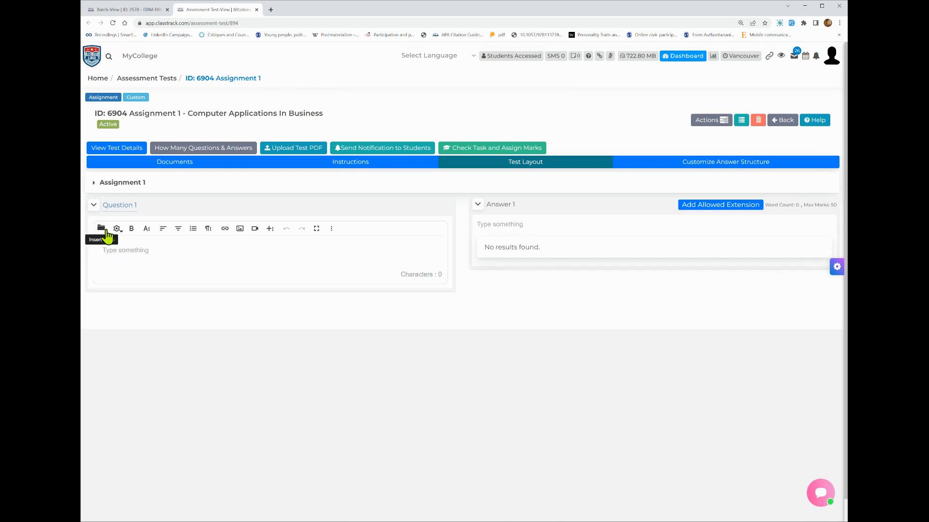
click(145, 261)
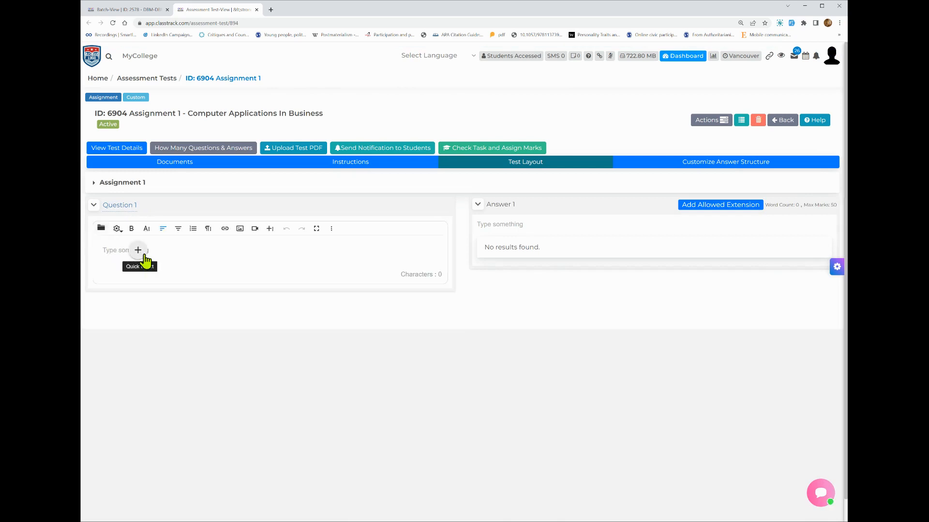
text(Create a po)
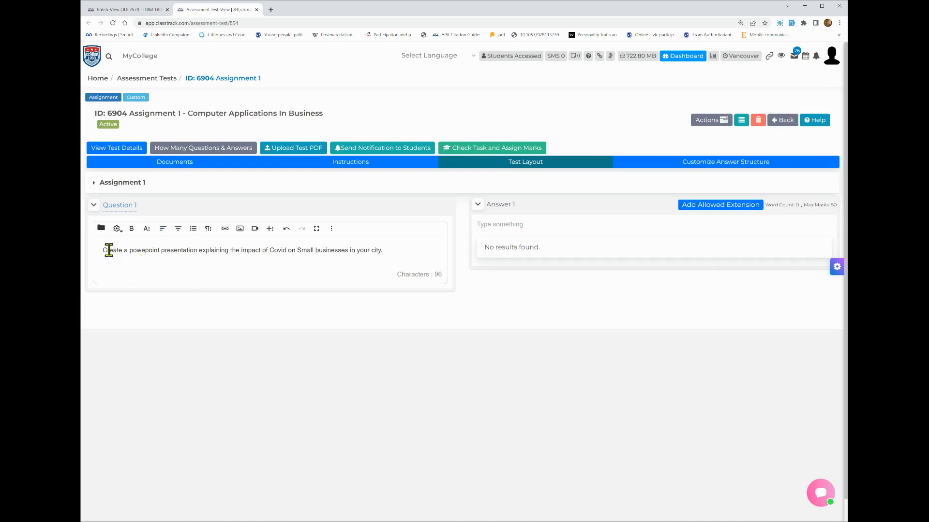
drag(110, 250, 387, 250)
click(388, 250)
click(723, 120)
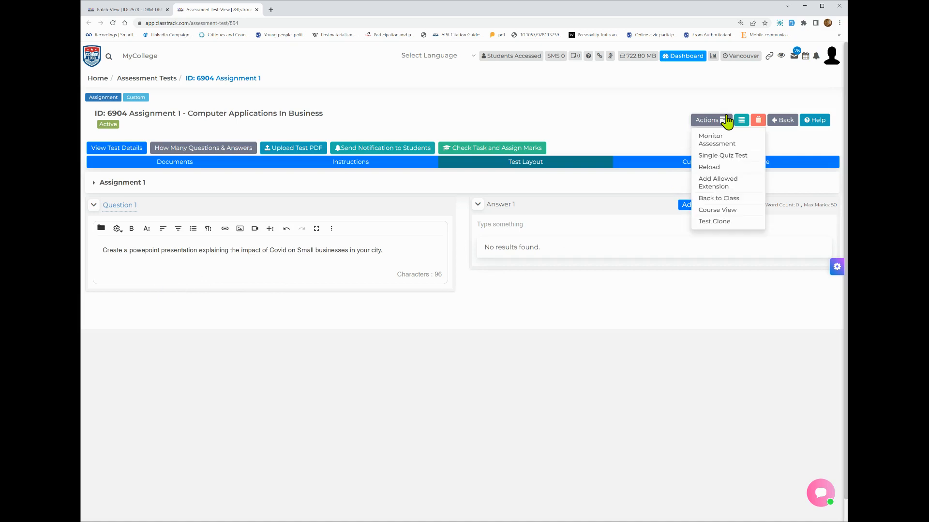
click(713, 199)
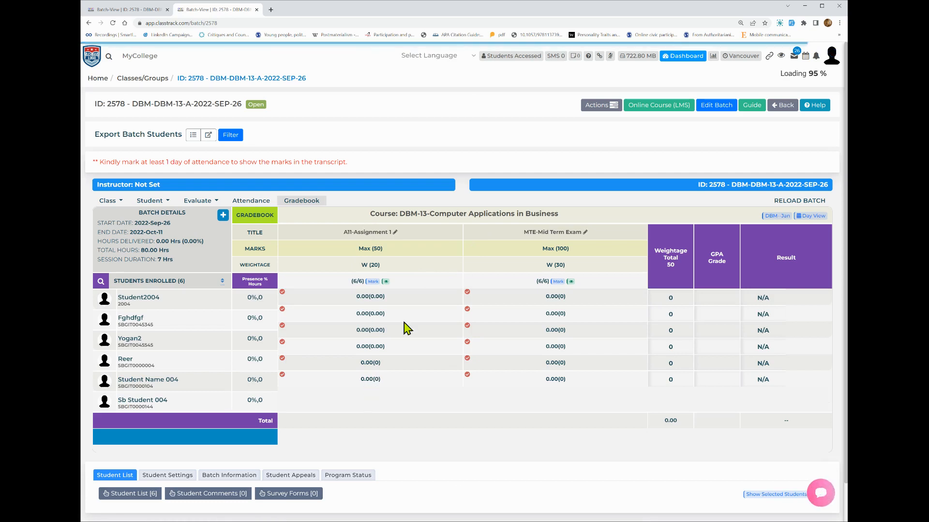
Step: Change the Mid Term Exam's assessment test to a Single Quiz Test and open its options for adding a quiz
mouse_move(549, 242)
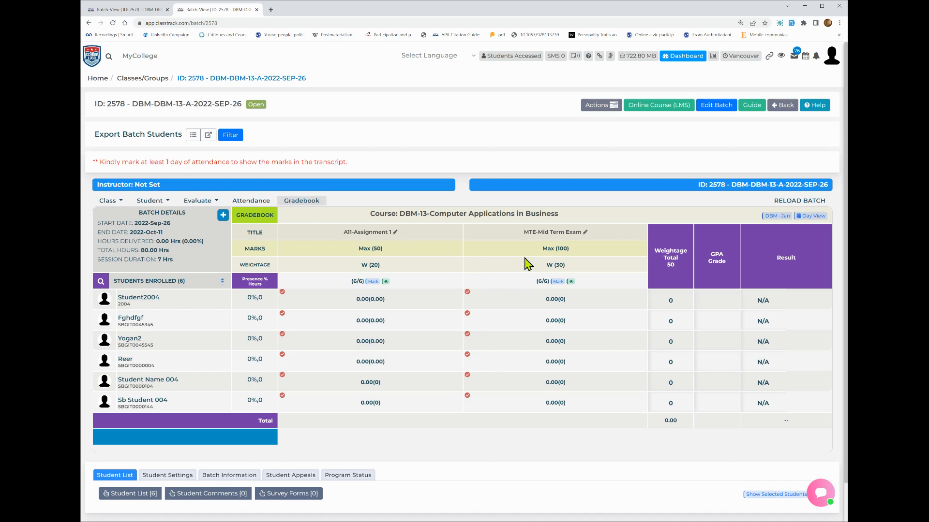
mouse_move(555, 236)
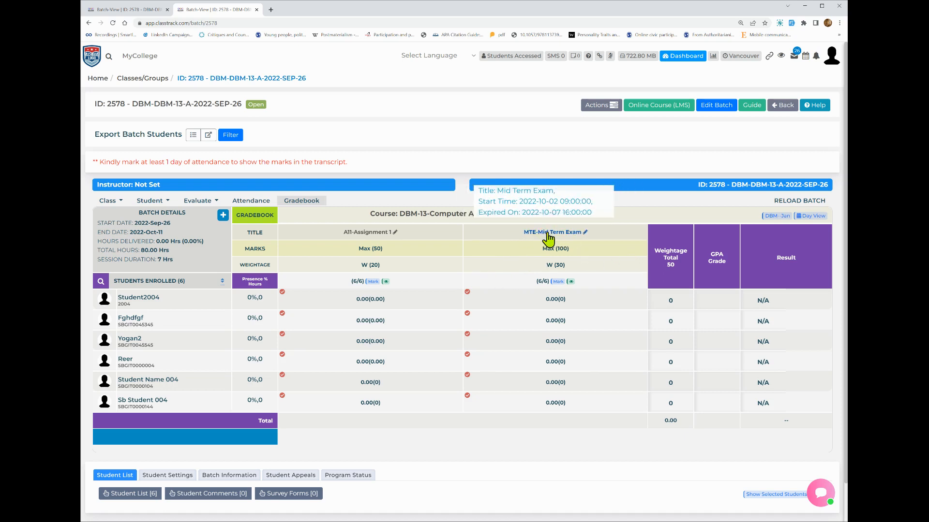
click(570, 283)
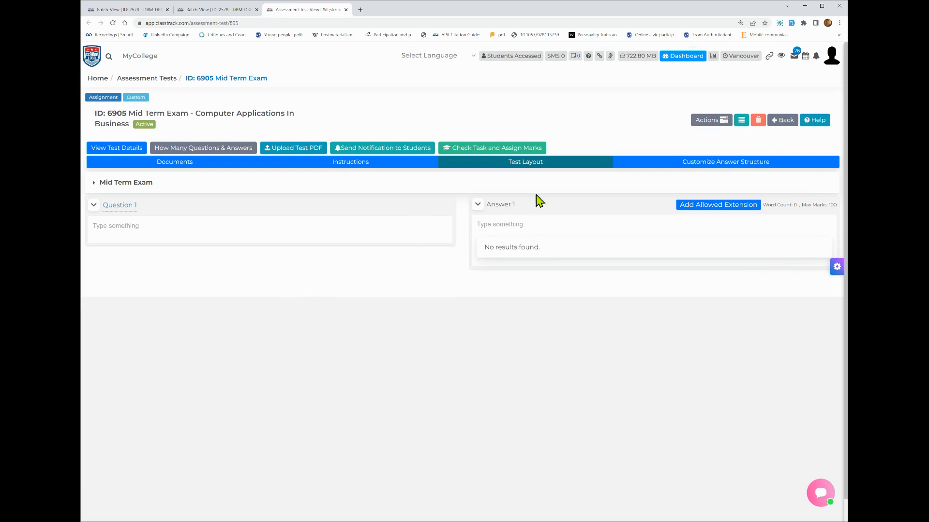
click(707, 122)
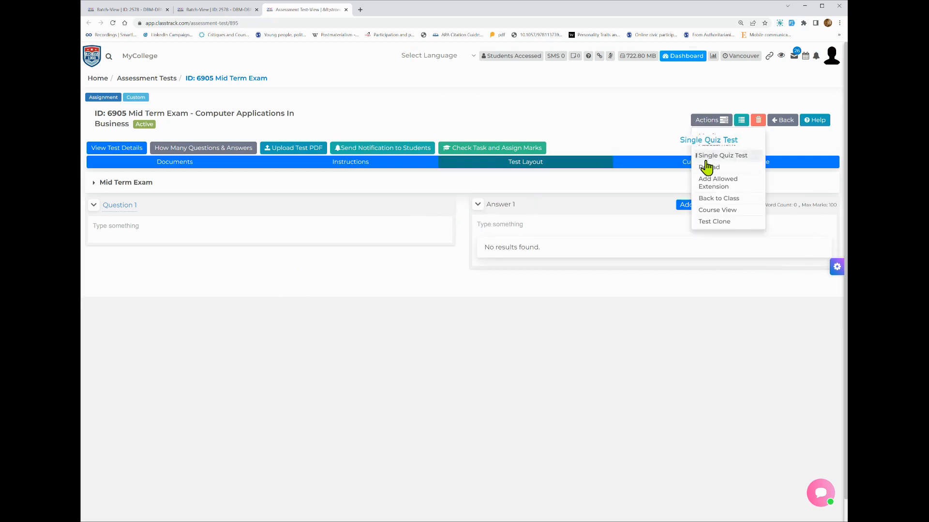
click(731, 156)
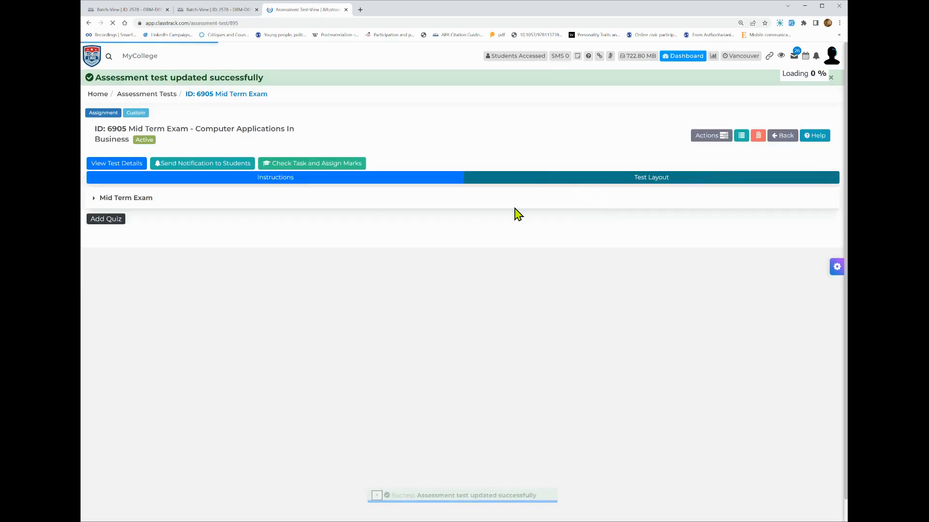
click(106, 220)
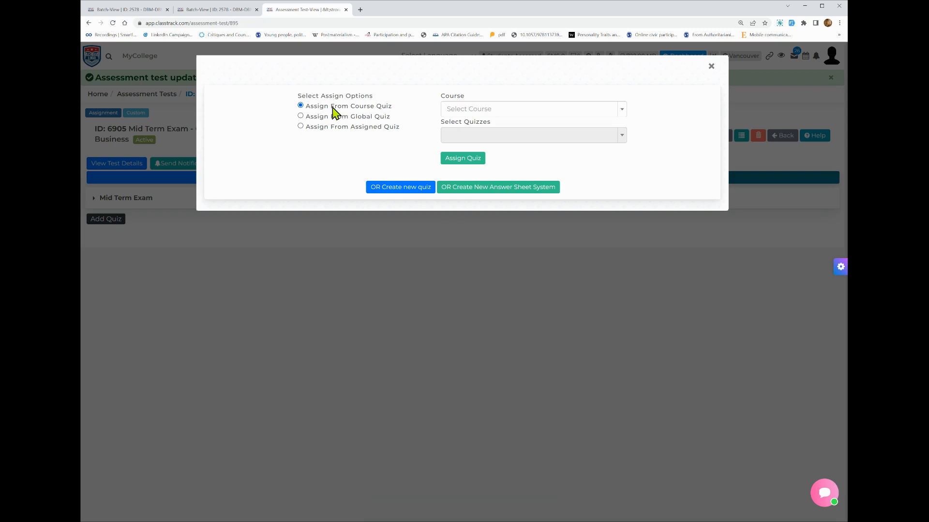
click(497, 111)
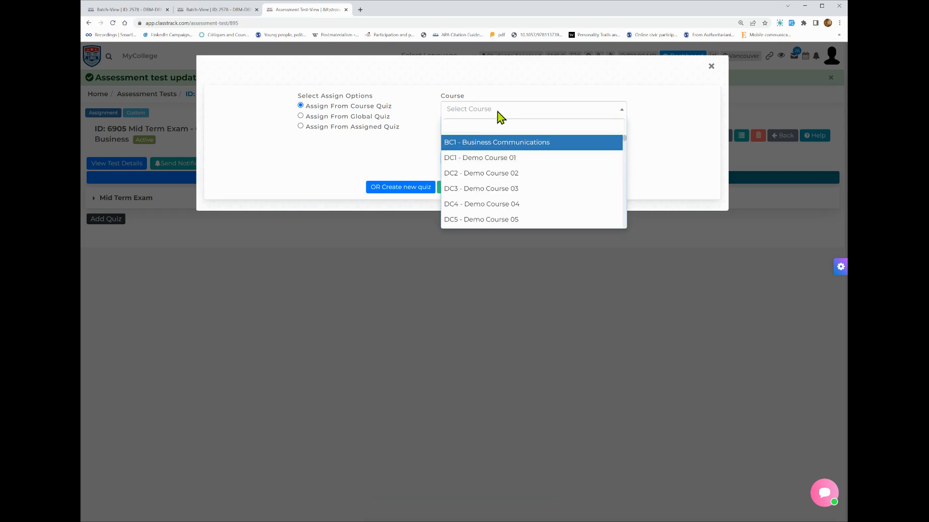
scroll(501, 204, down, 3)
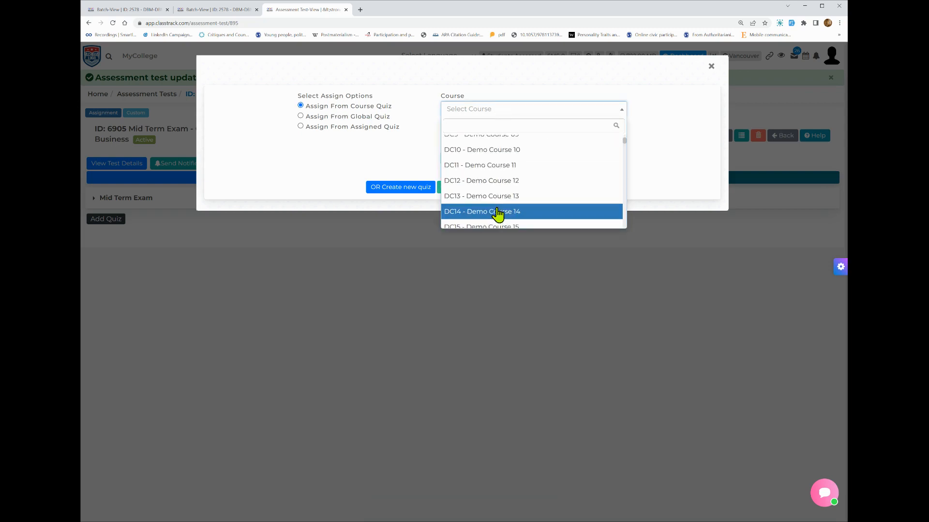
scroll(500, 204, up, 3)
click(326, 146)
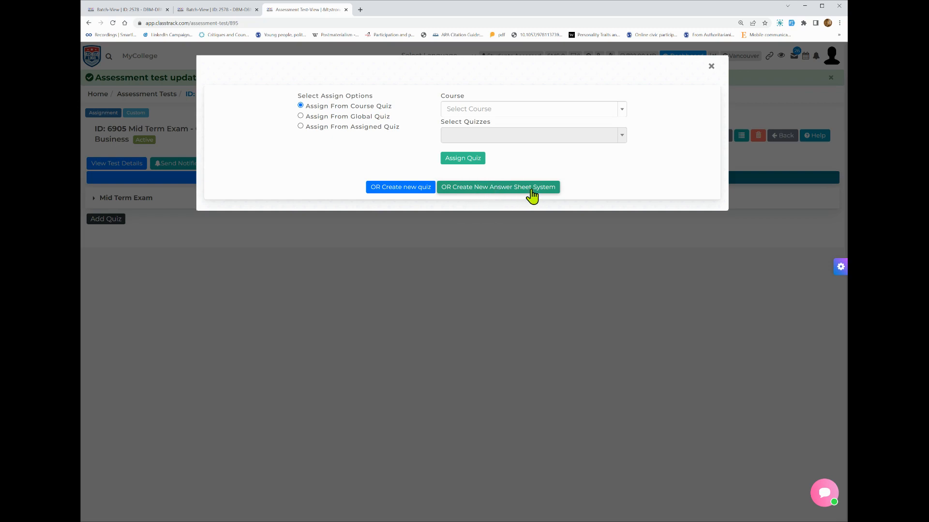
Step: Create a new answer sheet system quiz for the Mid Term Exam and confirm its creation
click(483, 192)
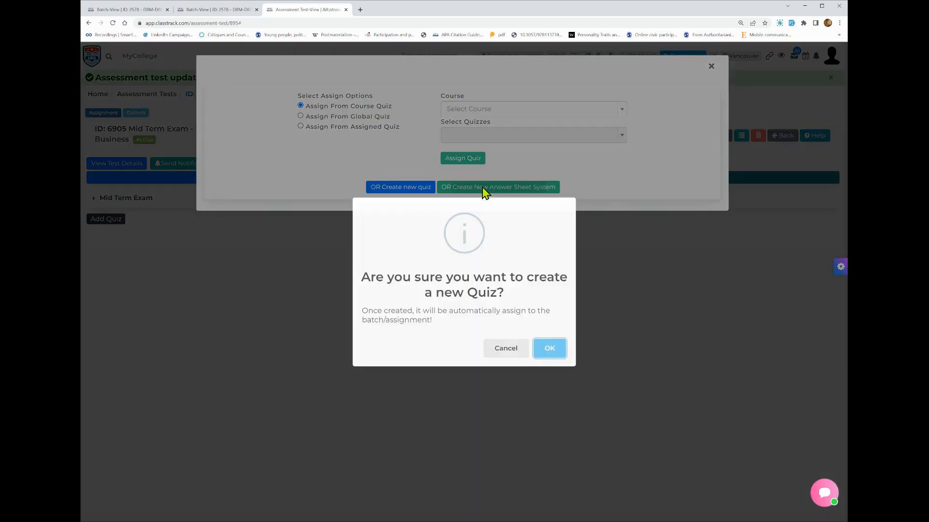
click(551, 354)
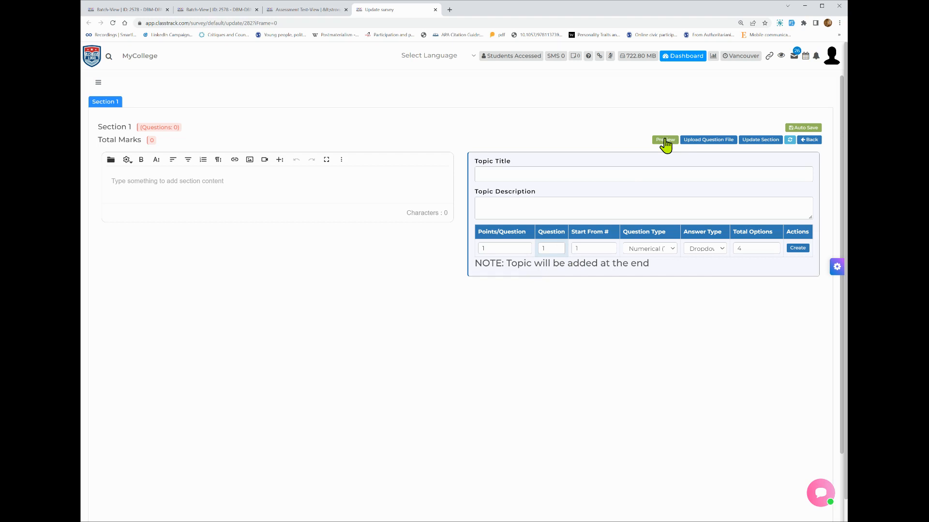
Step: Upload the assignments question paper .docx as the question file for Section 1 of the quiz
click(701, 140)
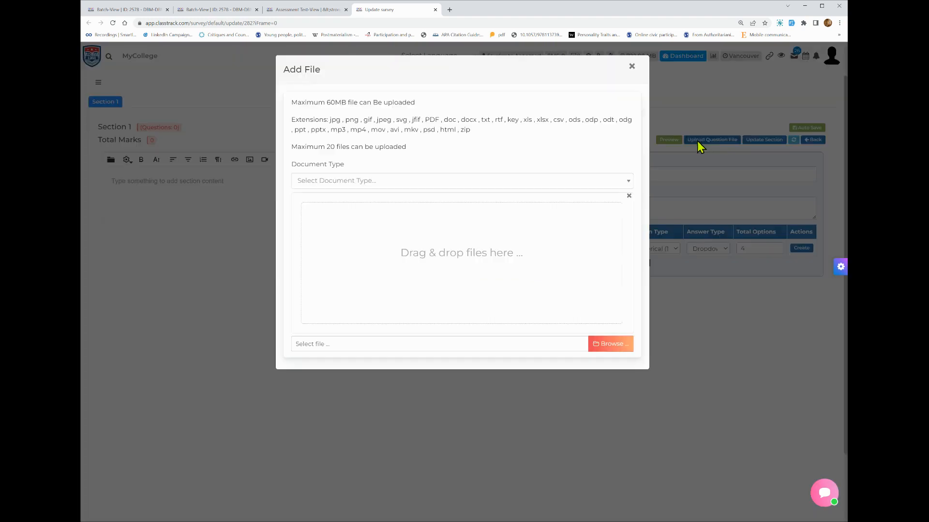
click(614, 345)
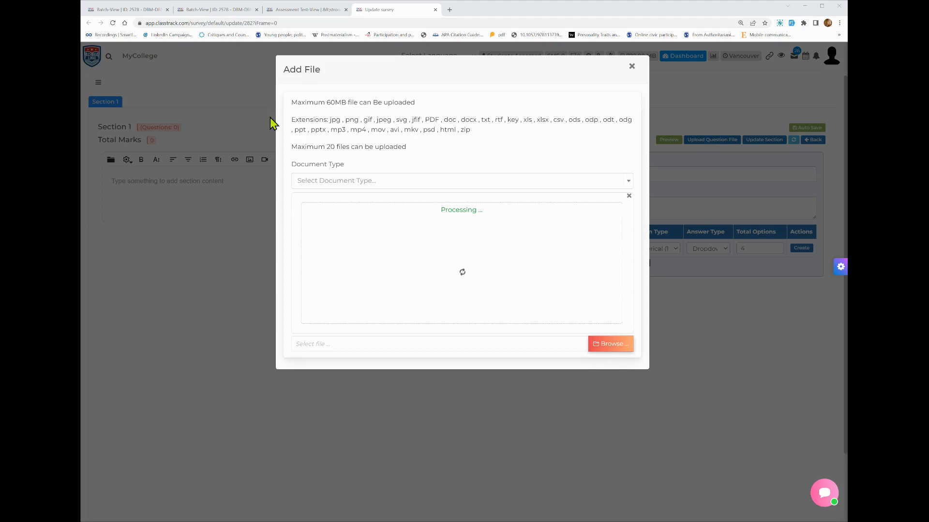
double_click(328, 73)
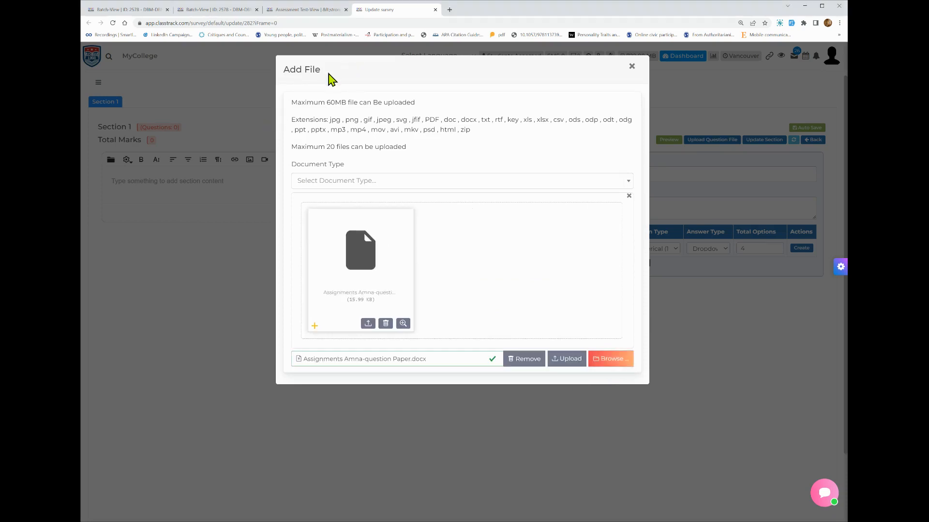
click(566, 362)
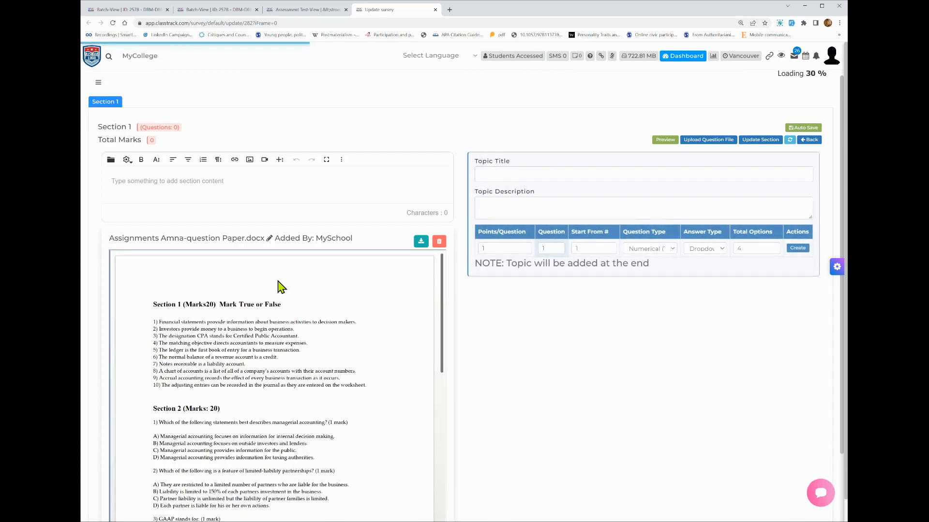
Step: Copy the heading "Section 1 (Marks20) Mark True or False" from the question paper into the new topic's title
scroll(525, 377, down, 2)
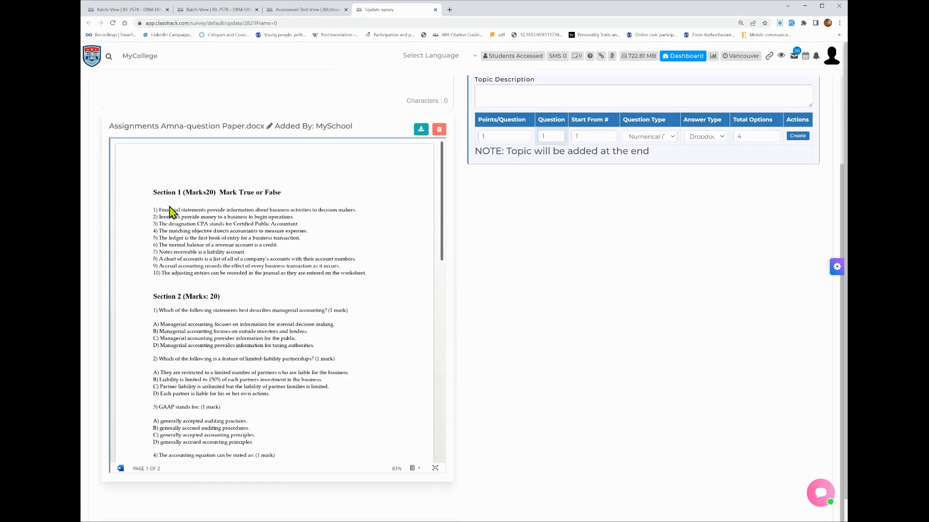
drag(219, 255, 315, 338)
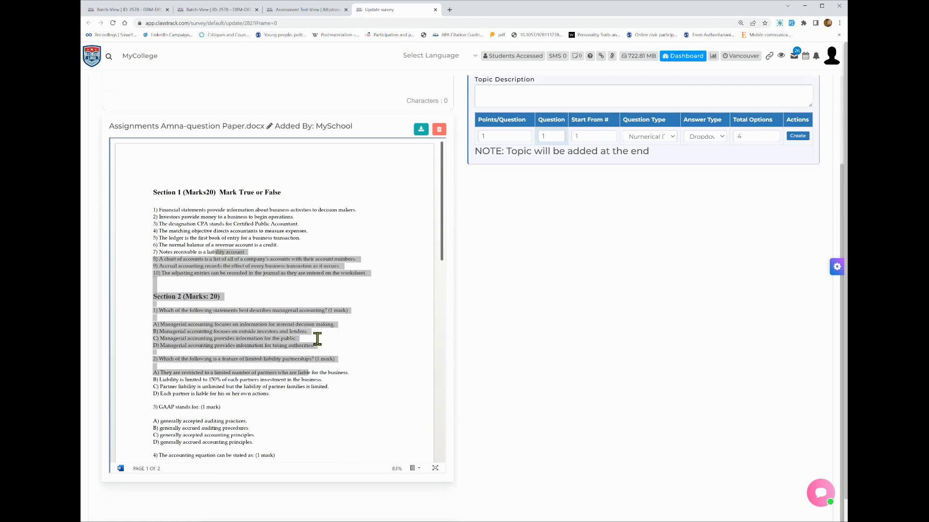
click(350, 306)
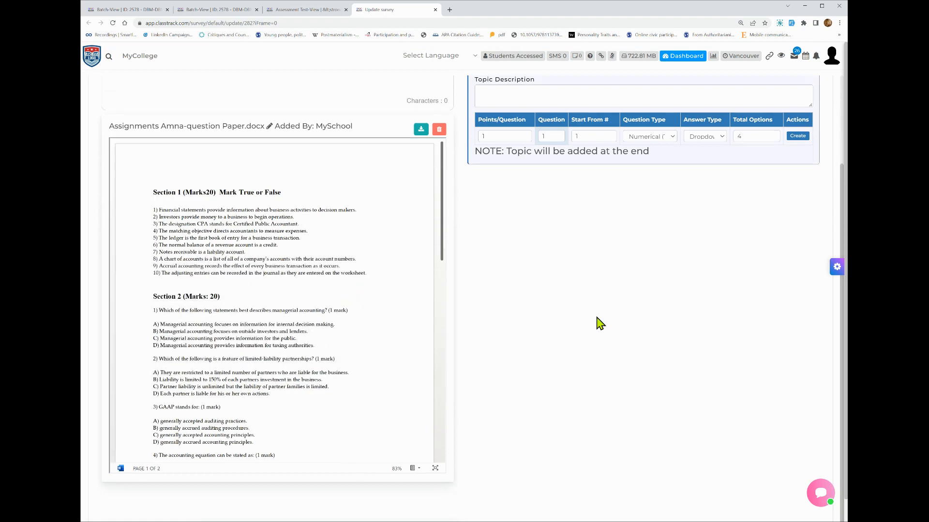
scroll(598, 324, up, 2)
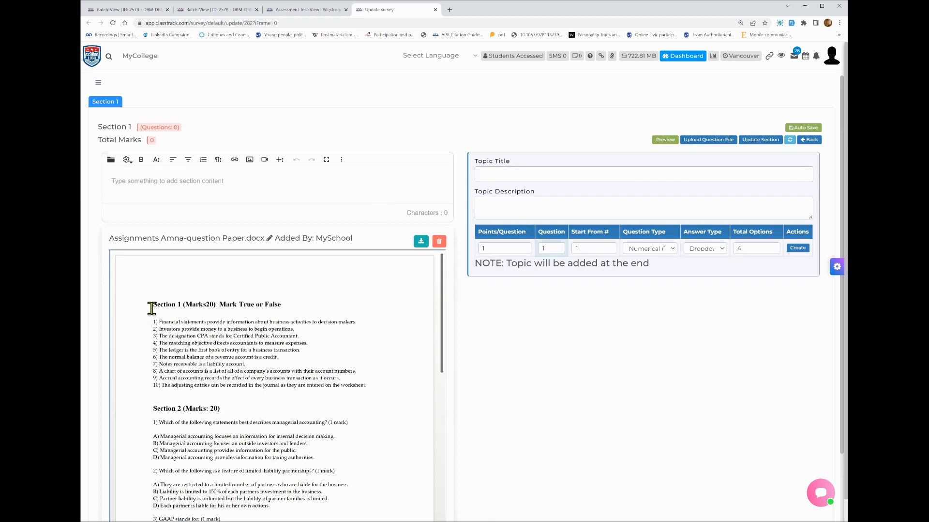
drag(152, 306, 317, 390)
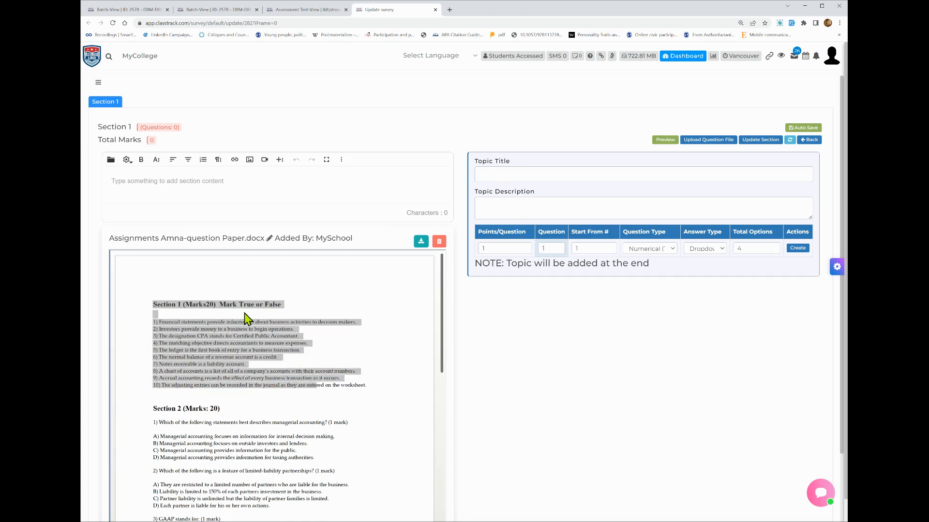
click(211, 308)
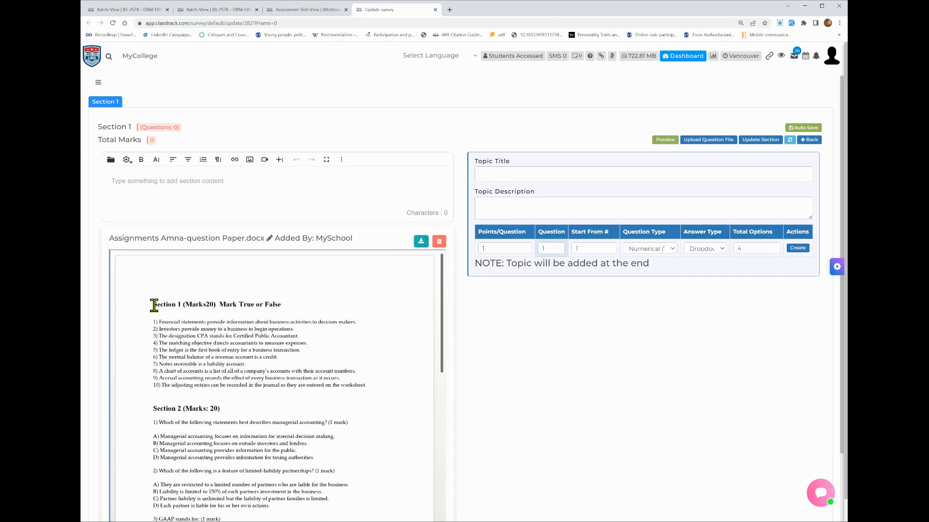
drag(153, 303, 294, 307)
key(ctrl+c)
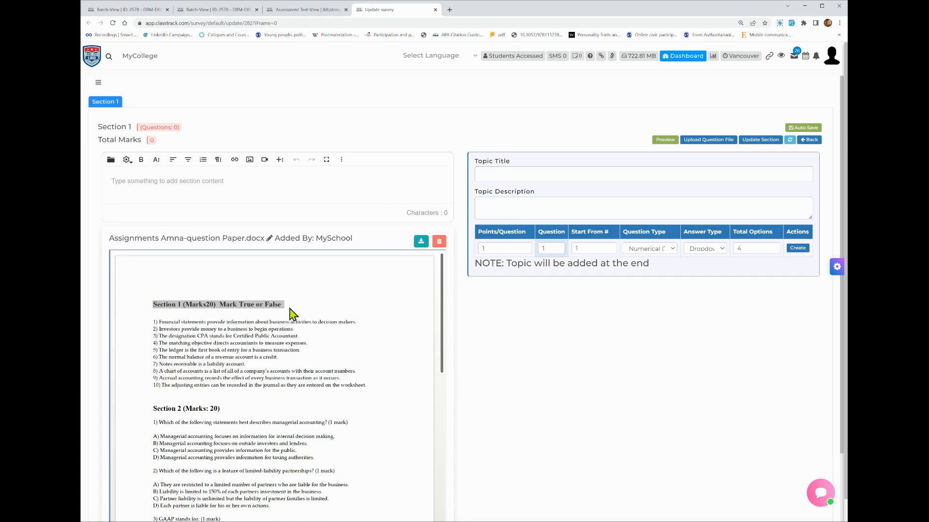
click(550, 174)
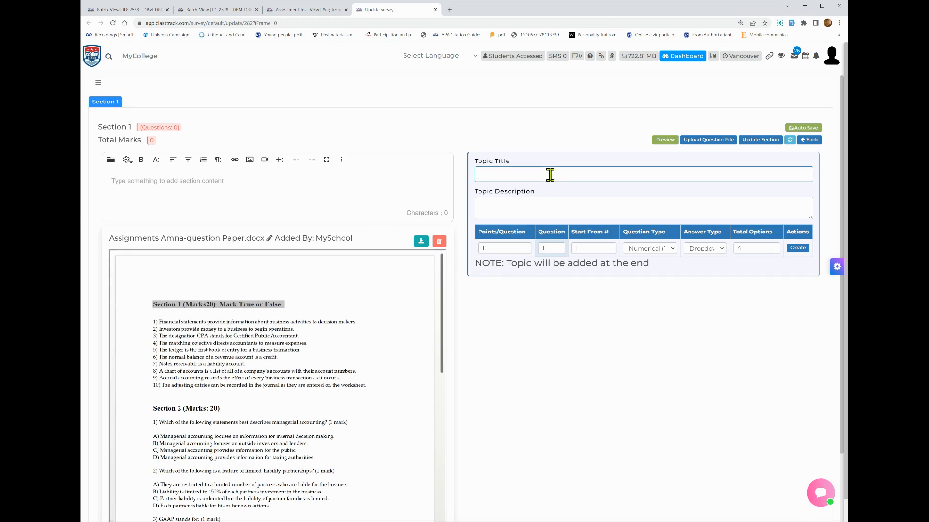
key(ctrl+v)
Step: Create the Section 1 topic with 10 True False questions worth 2 points each
drag(490, 249, 479, 256)
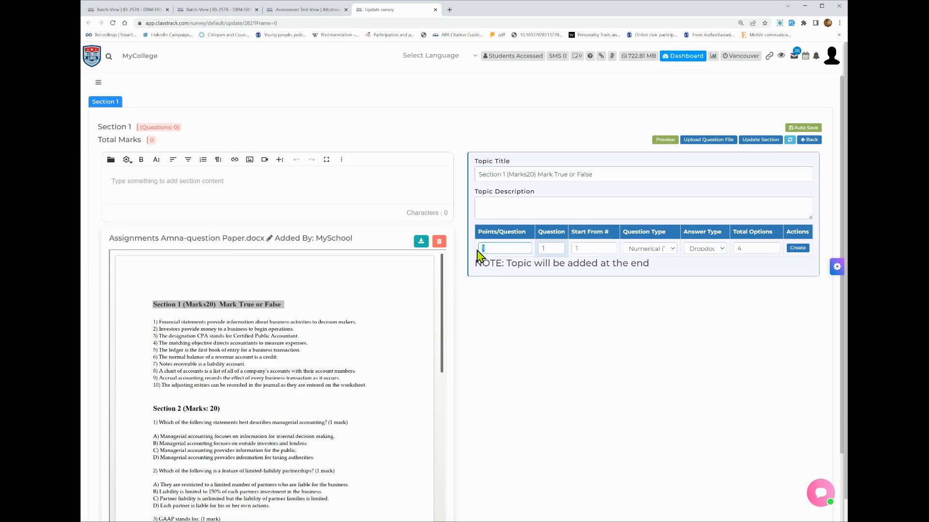
text(2)
click(549, 248)
click(665, 257)
click(656, 301)
click(798, 249)
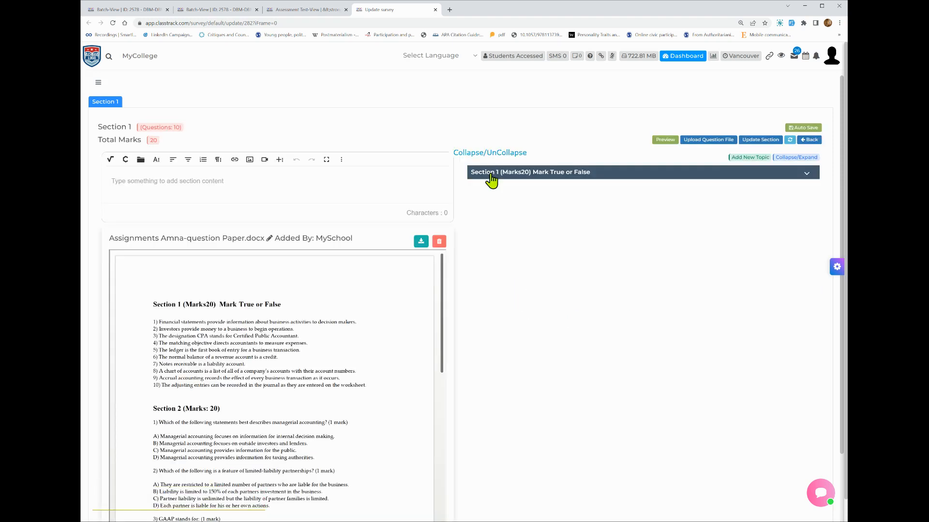
Step: Expand the Section 1 topic and set the correct answers of questions 1, 2 and 4 to True and question 3 to False
click(488, 179)
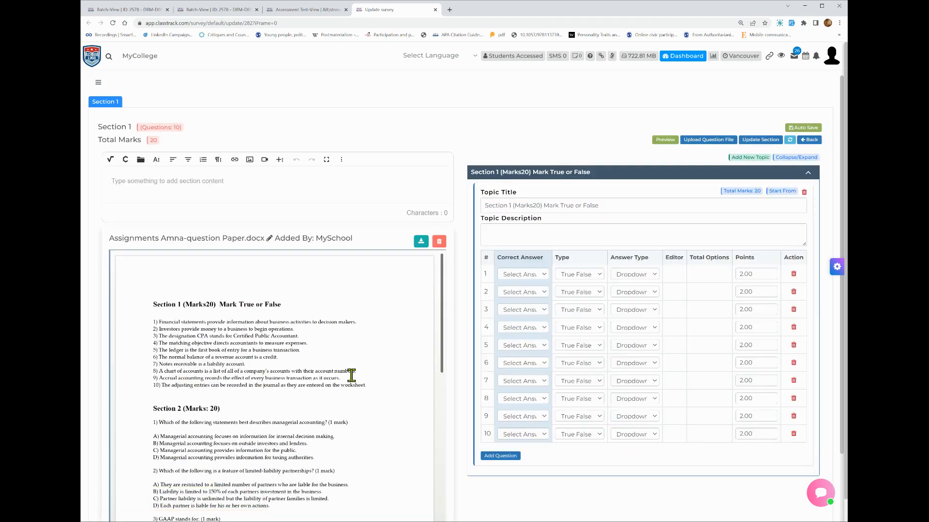
click(529, 294)
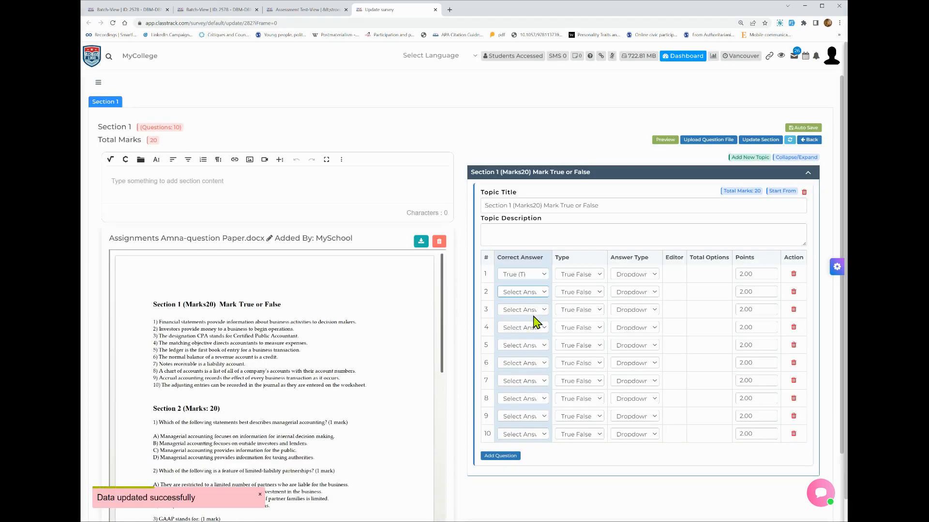
click(533, 312)
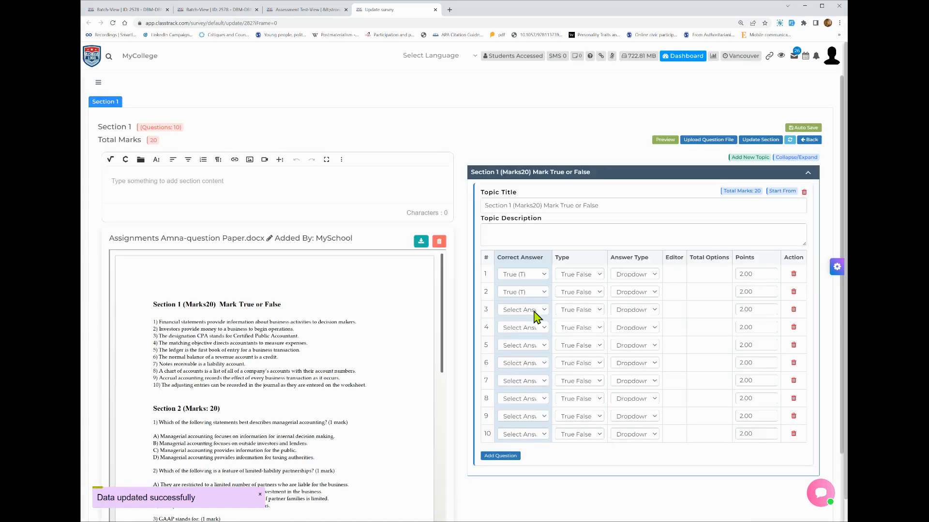
click(535, 315)
click(541, 332)
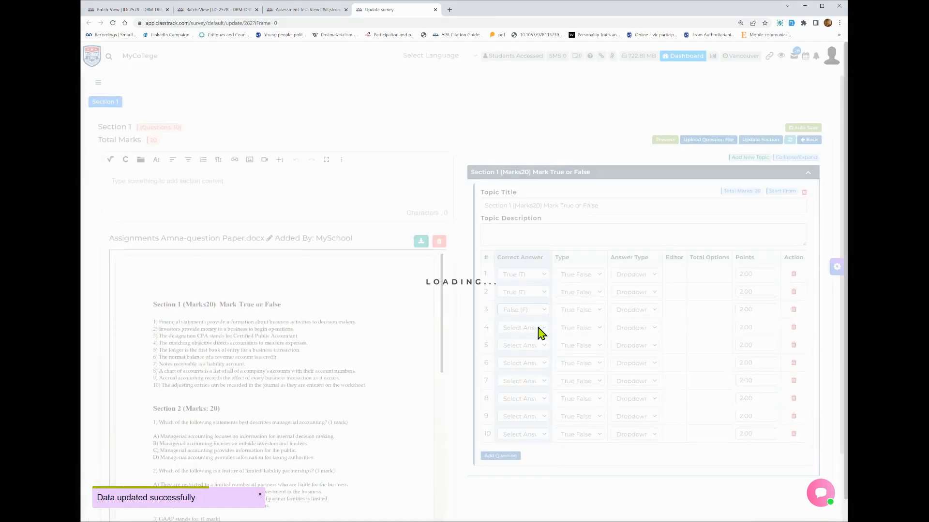
click(538, 329)
click(543, 352)
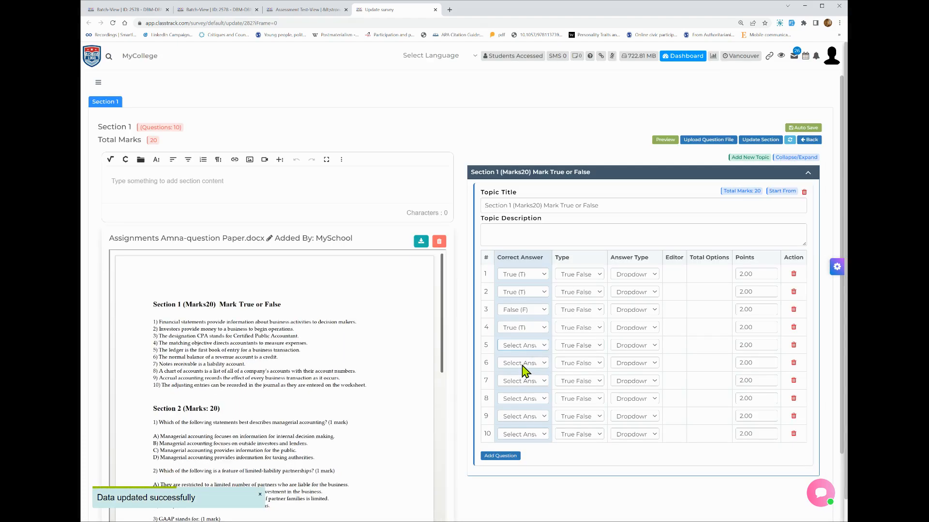
Step: Set the correct answers of questions 5, 8, 9 and 10 to True and questions 6 and 7 to False
click(529, 371)
click(533, 369)
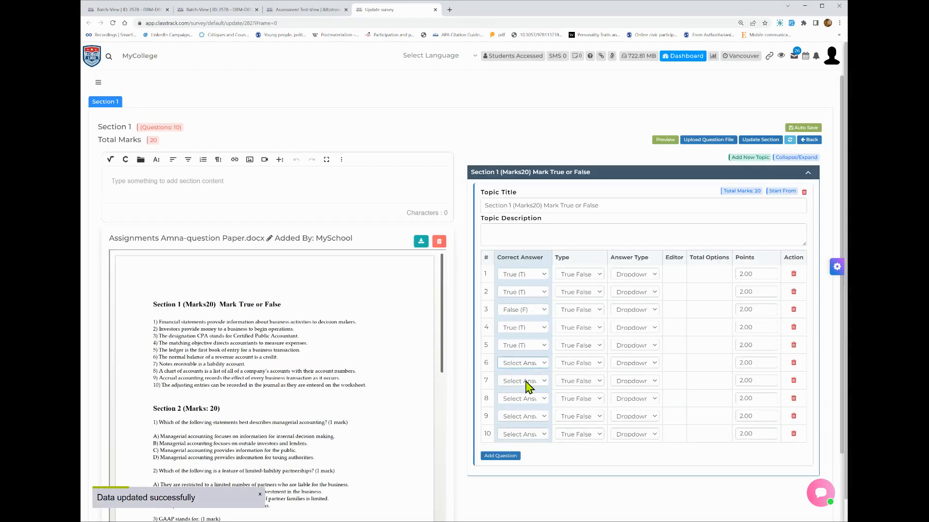
click(526, 386)
click(538, 382)
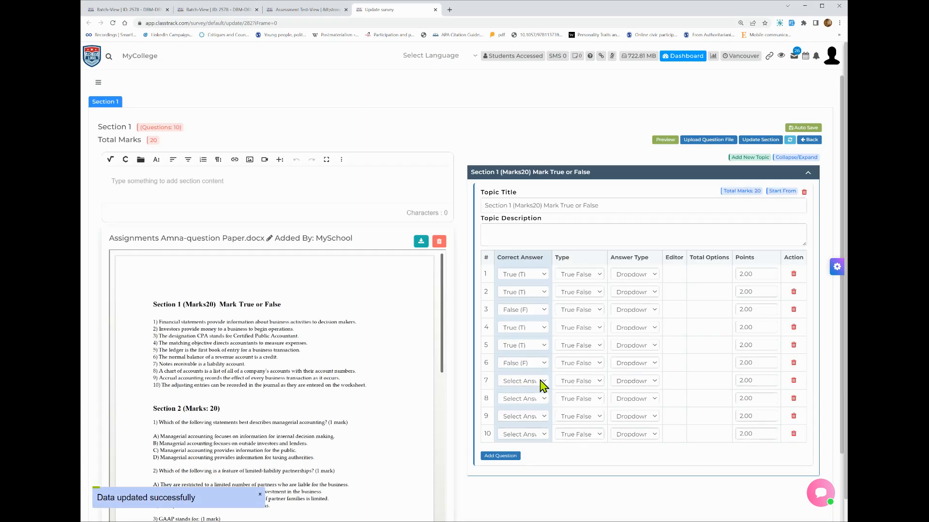
click(529, 399)
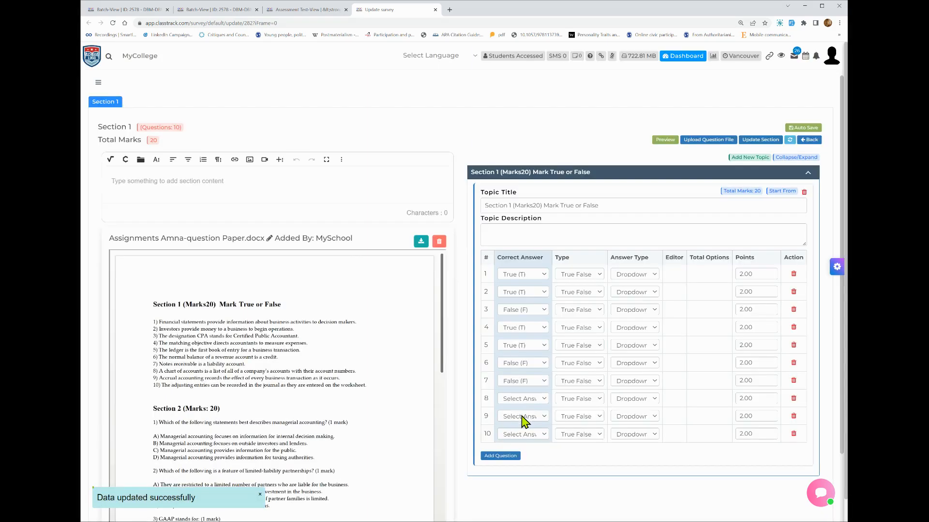
click(521, 421)
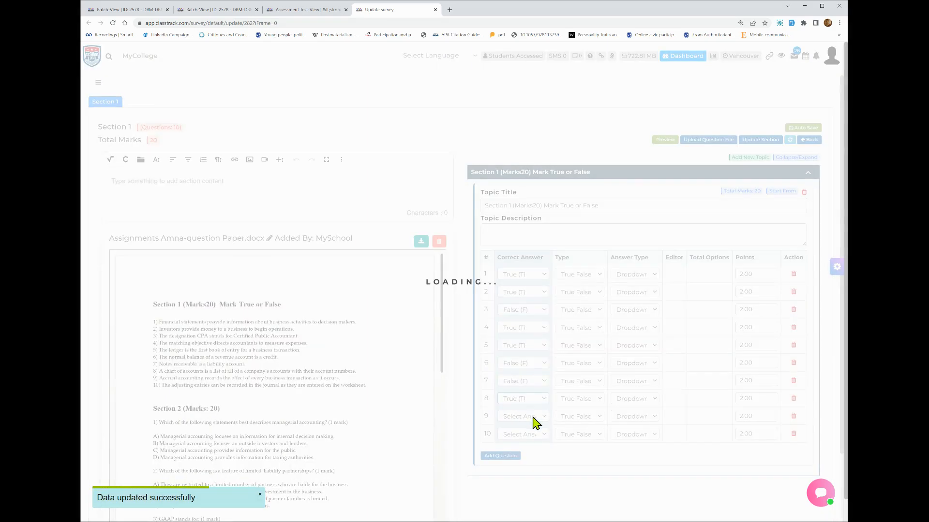
click(533, 418)
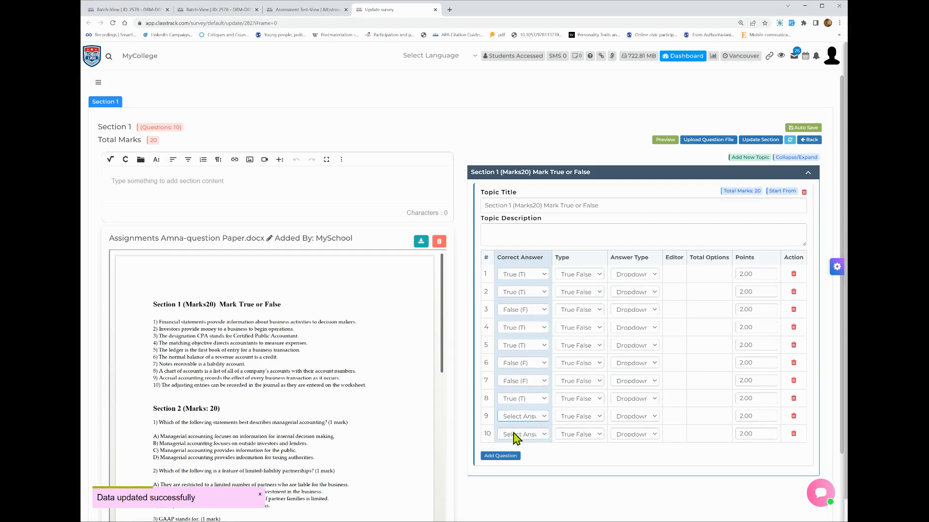
click(516, 438)
click(529, 437)
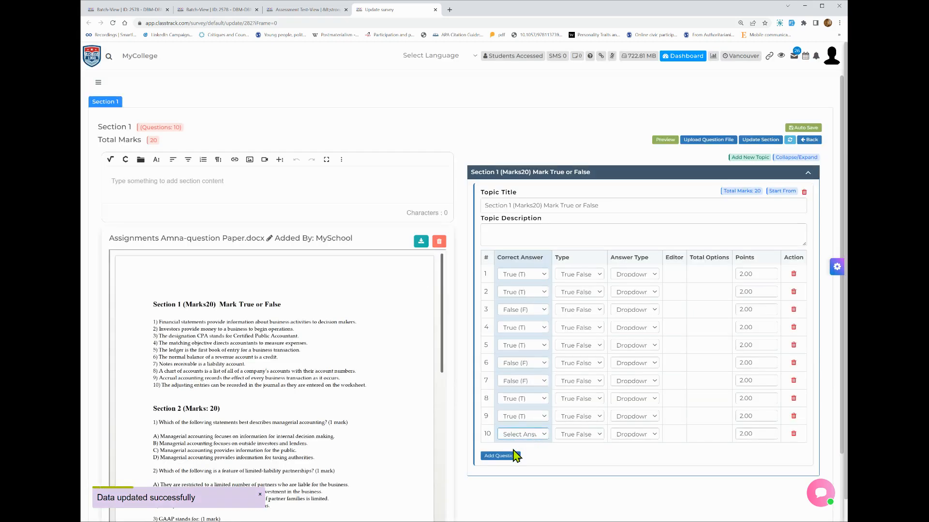
click(516, 457)
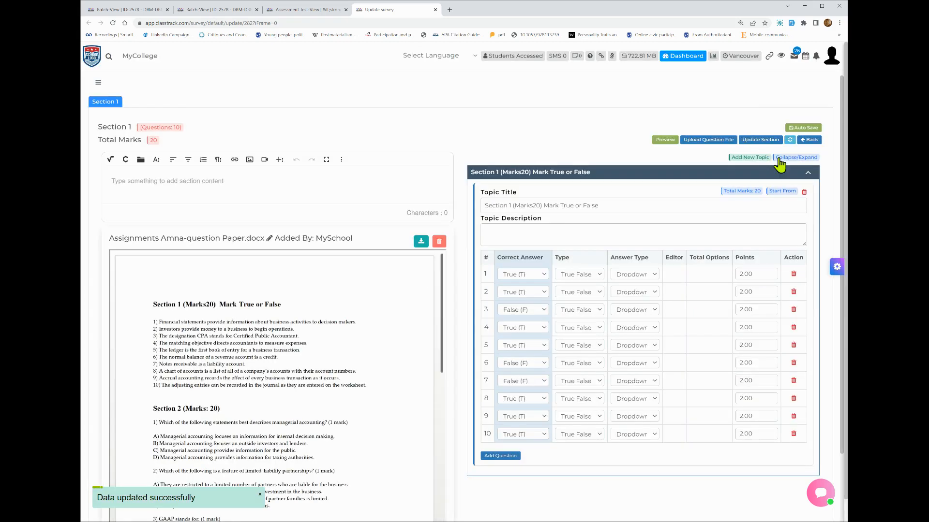
Step: Collapse the Section 1 topic, open a new topic form and review the Section 2 multiple-choice questions in the question paper
click(554, 176)
click(750, 157)
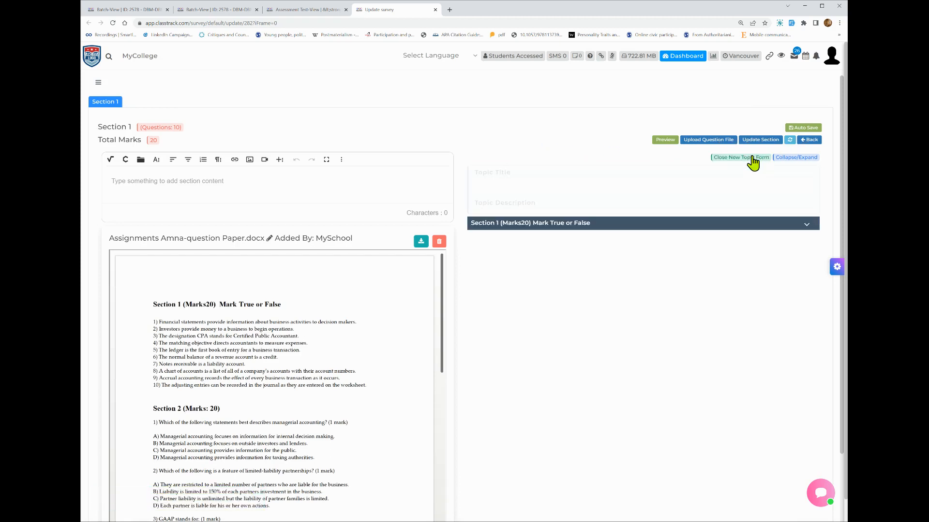
scroll(251, 377, down, 4)
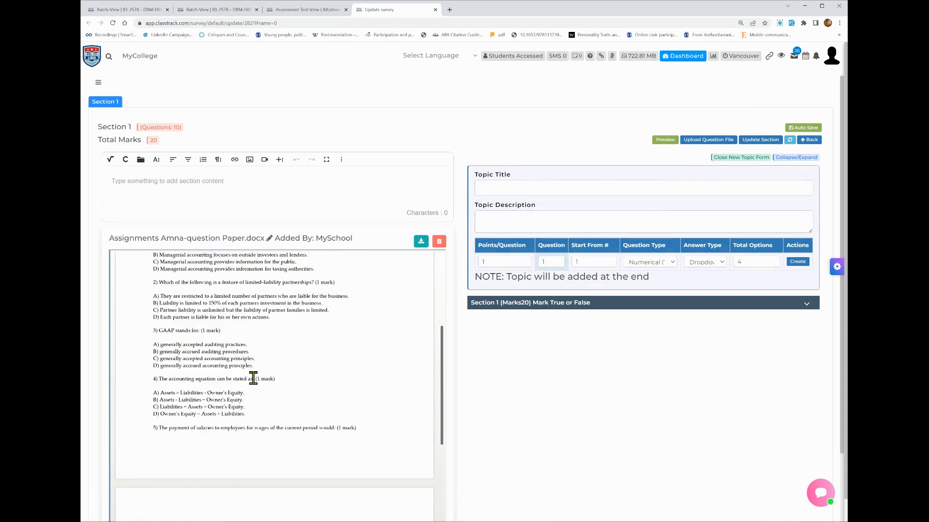
scroll(253, 378, up, 1)
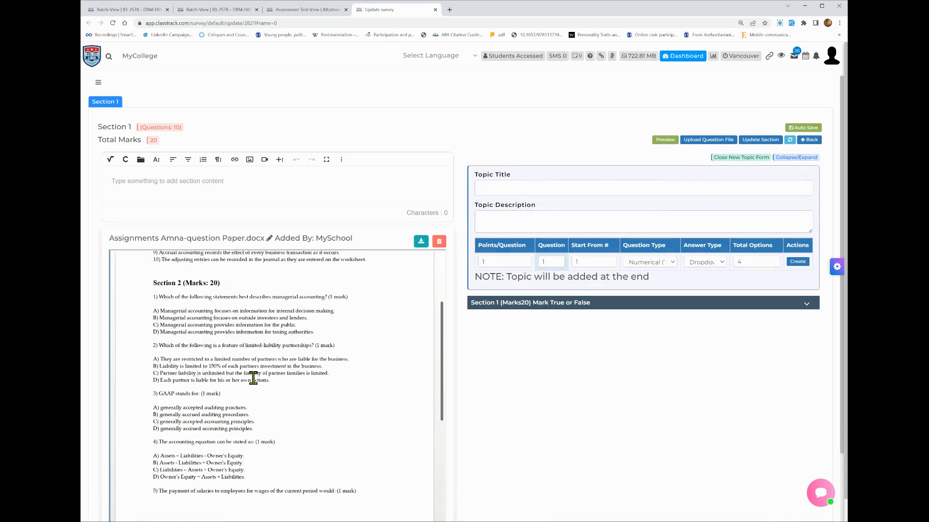
drag(154, 293, 311, 386)
click(152, 312)
drag(152, 311, 315, 333)
click(262, 328)
scroll(212, 325, down, 3)
scroll(211, 323, up, 5)
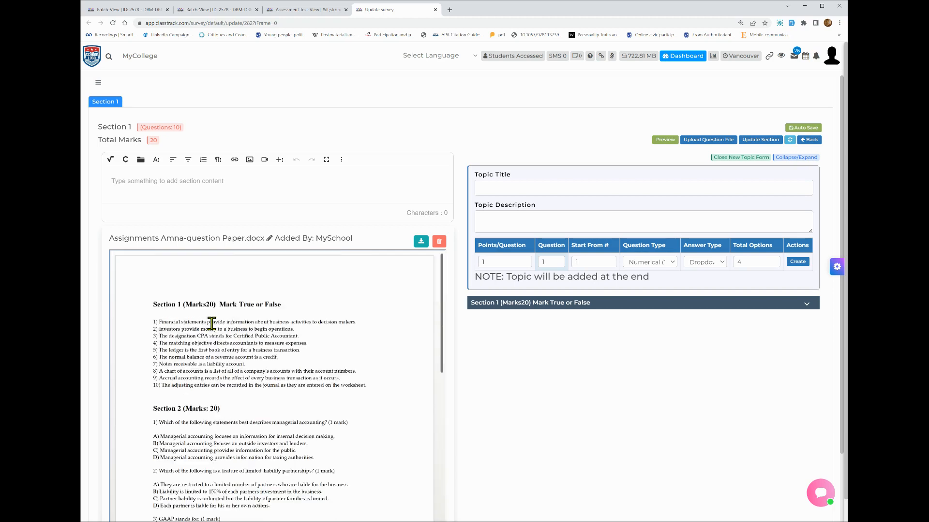
Step: Title the new topic "Section 2 (Marks: 20)" after the question paper's heading and describe it as "MCQs"
scroll(223, 354, down, 2)
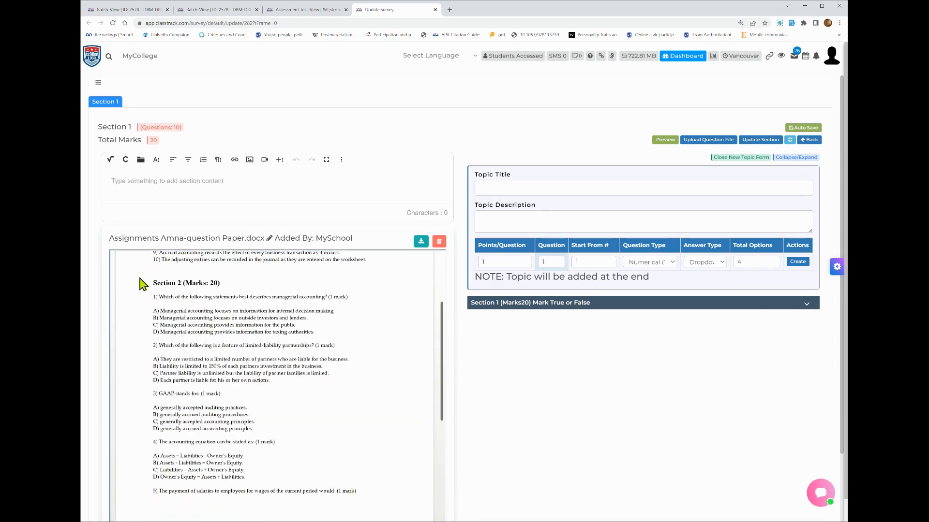
drag(155, 283, 234, 285)
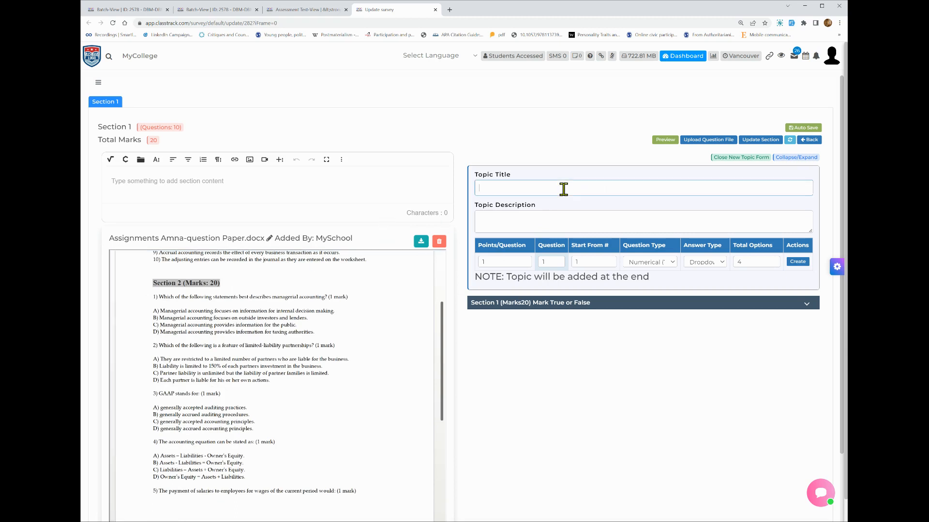
text(Section 2 (Marks: 20))
click(535, 218)
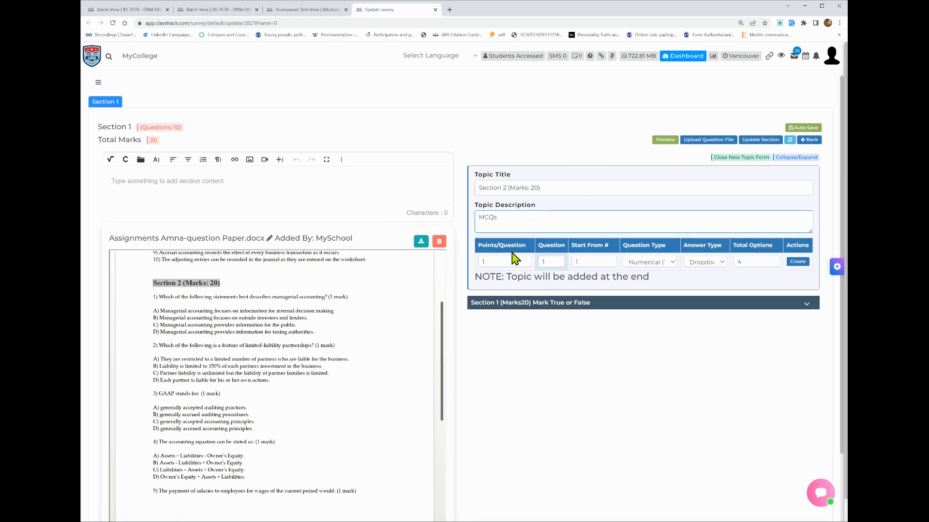
Step: Create the Section 2 topic with 10 alphabetical questions worth 2 points each, using radio answers and 4 options
click(480, 264)
text(2)
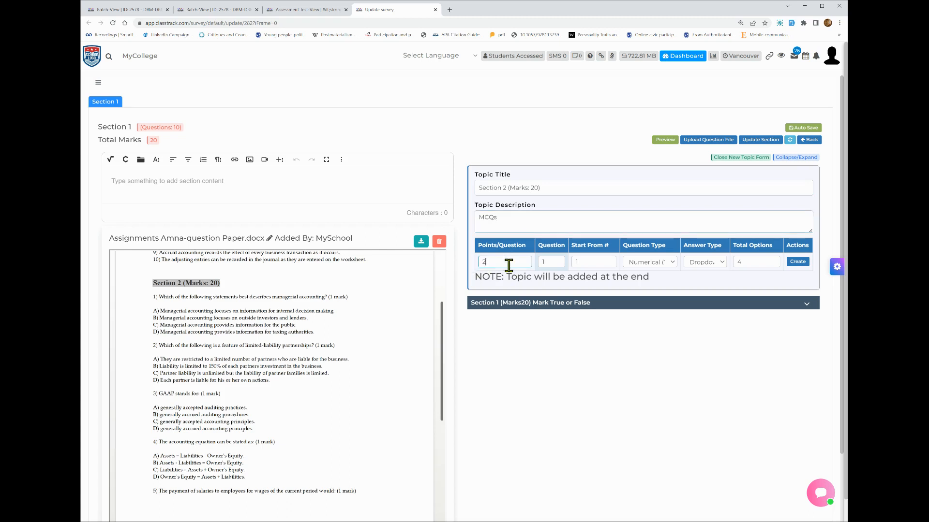
click(555, 261)
text(0)
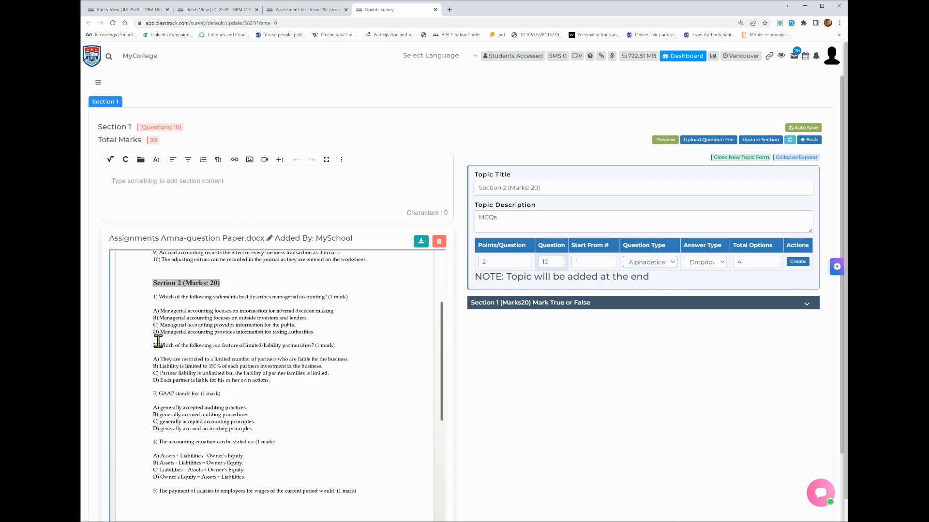
double_click(739, 262)
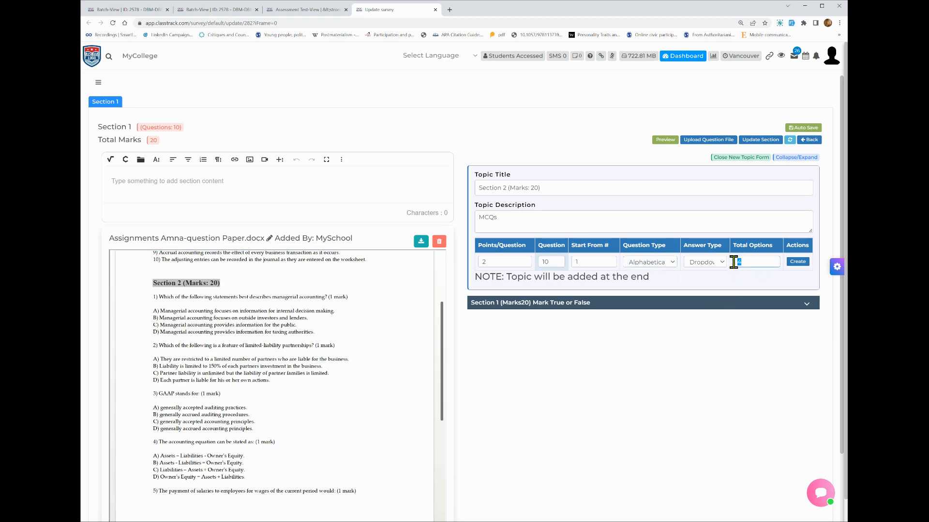
click(156, 313)
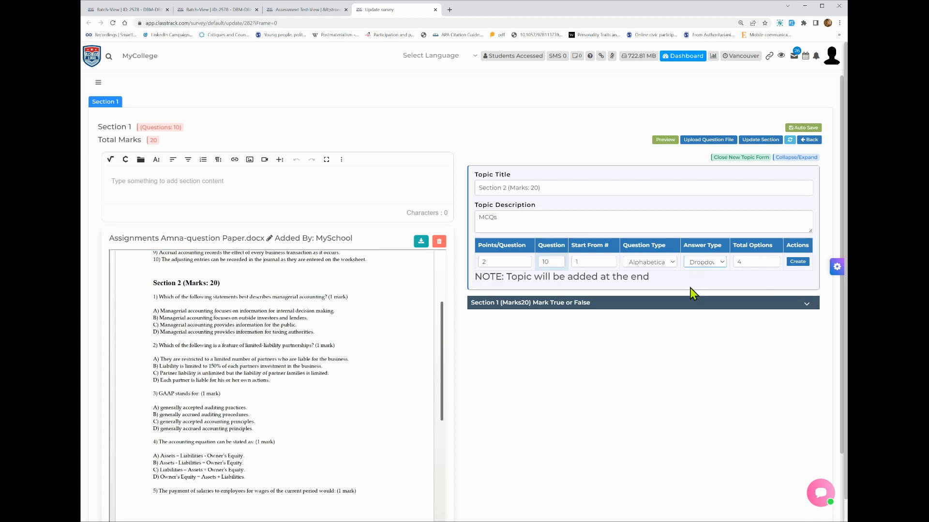
click(703, 288)
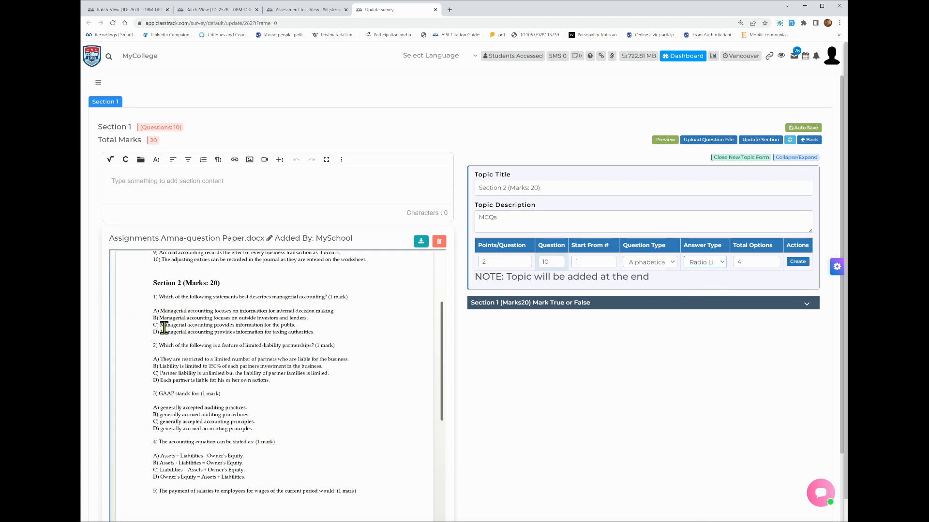
click(695, 289)
click(797, 262)
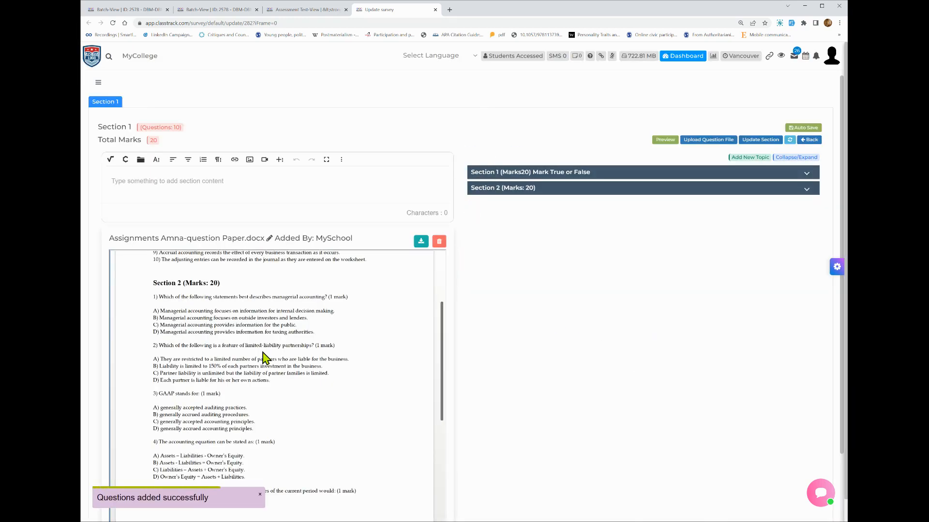
Step: Start a new topic and title it "Section 3", copied from the heading after Section 2's last question in the question paper
scroll(266, 358, down, 5)
scroll(266, 358, down, 2)
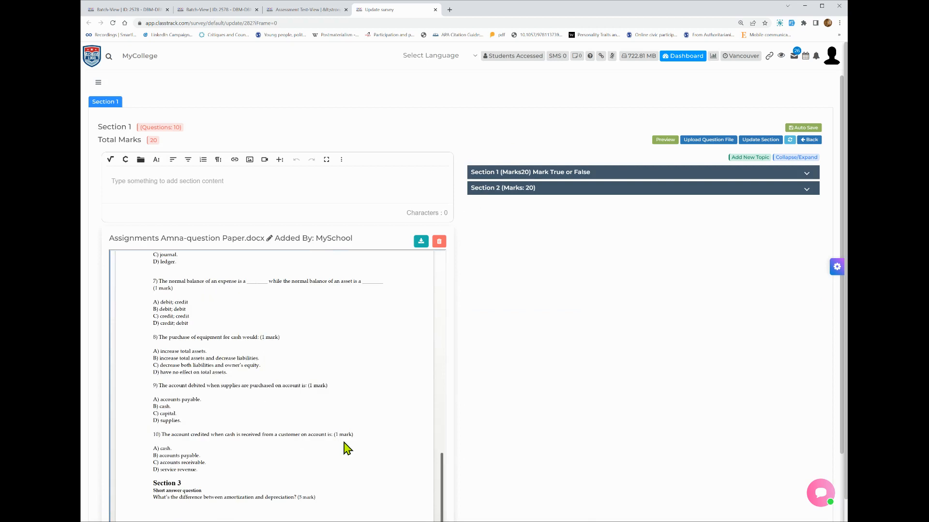
double_click(154, 483)
click(183, 485)
drag(154, 483, 200, 482)
key(ctrl+c)
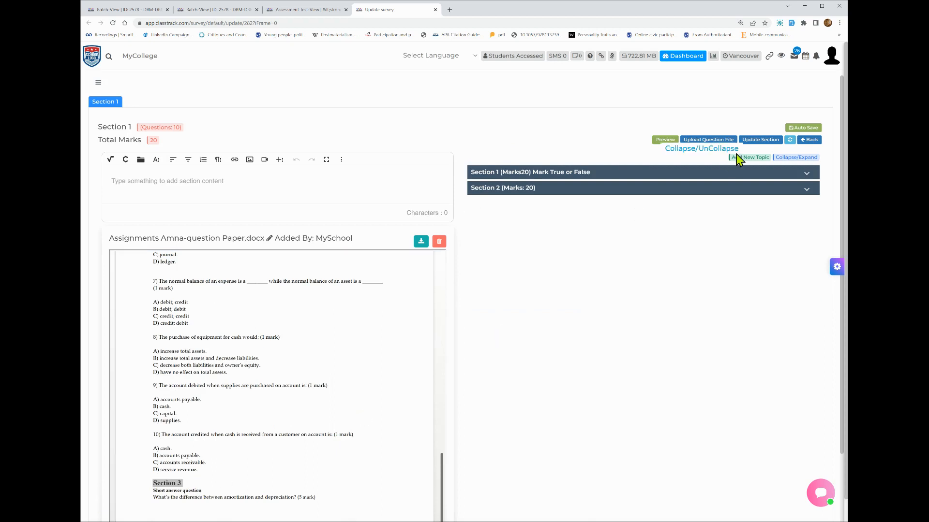
click(752, 161)
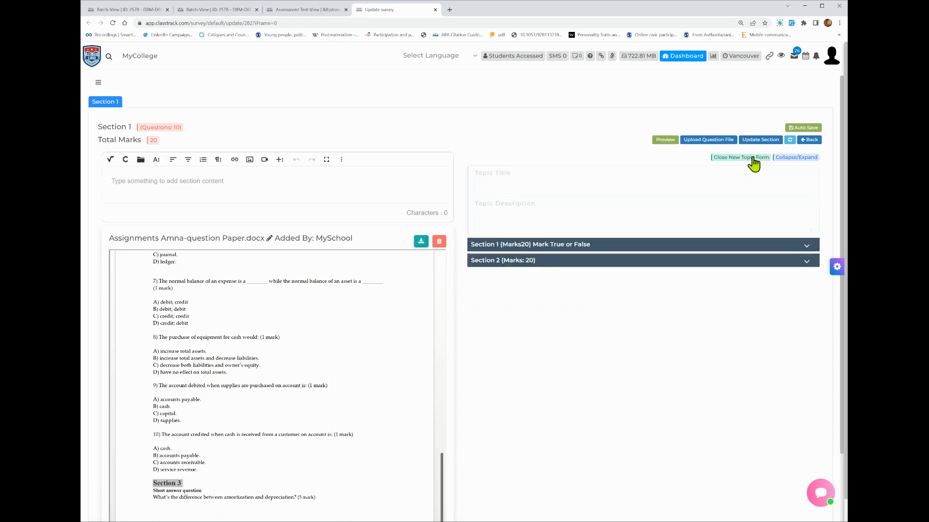
click(508, 188)
key(ctrl+v)
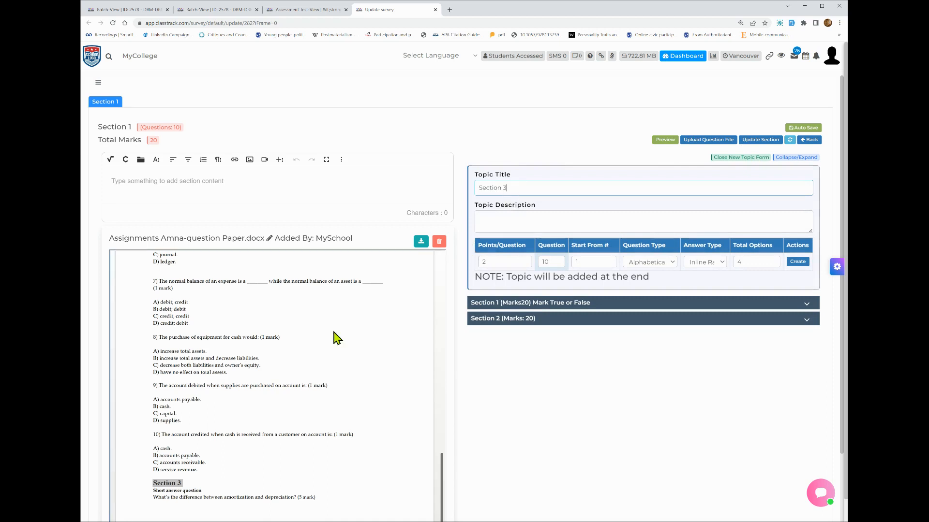
Step: Append "Short answer question" from the question paper's subheading to the new topic's title
click(191, 494)
drag(202, 490, 225, 487)
key(ctrl+c)
click(157, 491)
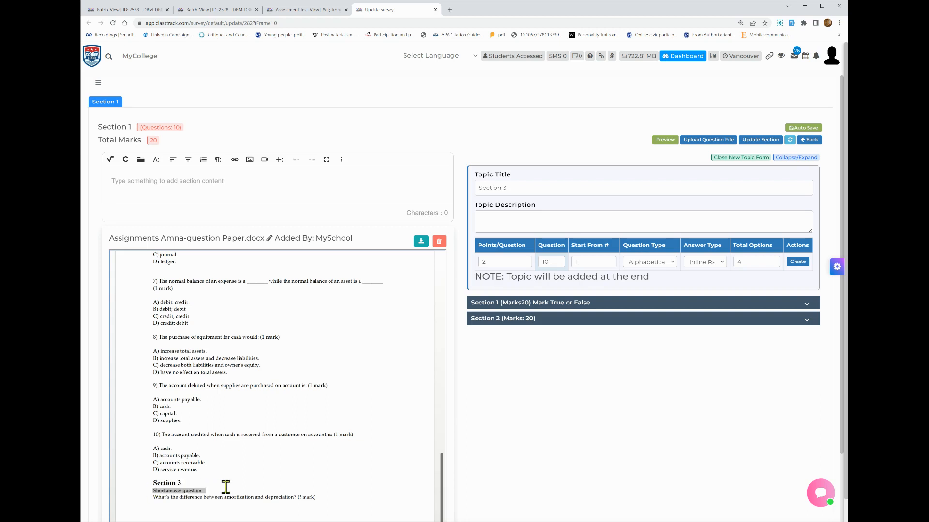
click(556, 186)
key(ctrl+v)
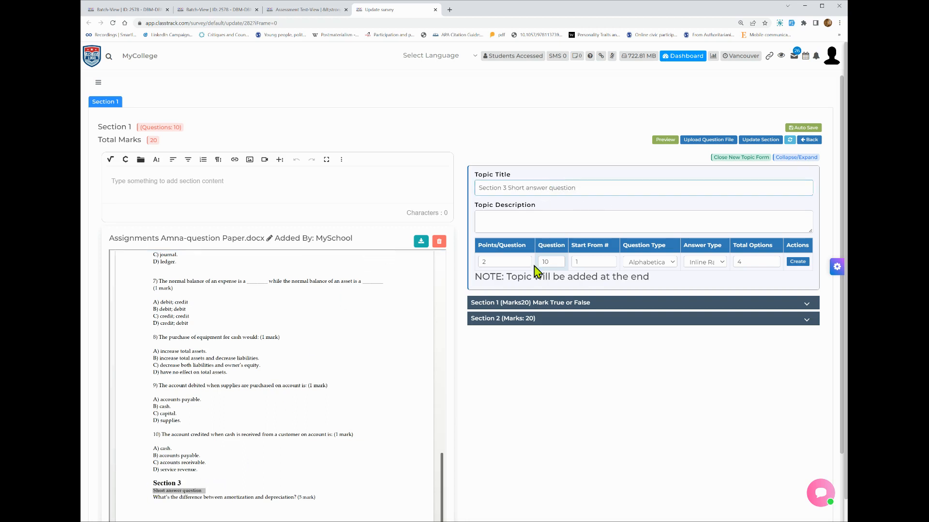
Step: Create the Section 3 topic with 1 short-answer question worth 5 points, matching the mark given in the question paper
click(278, 493)
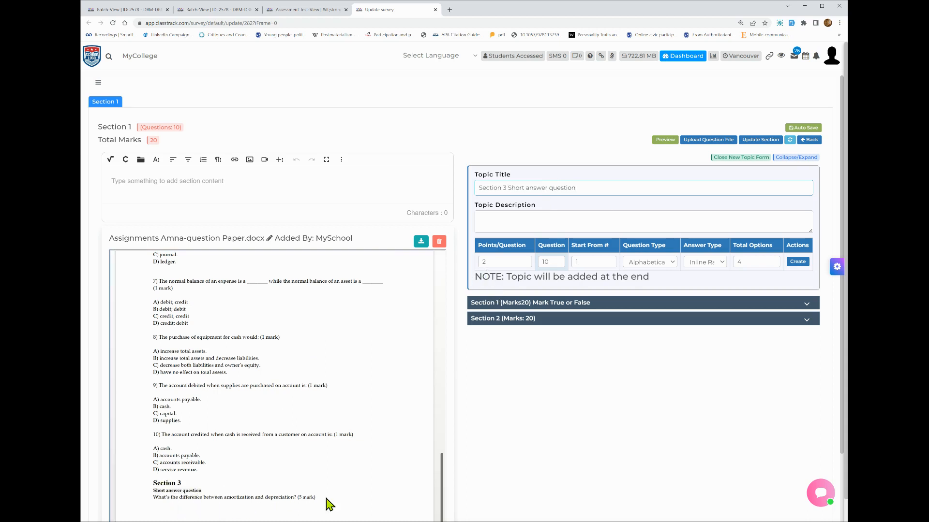
drag(297, 497, 326, 503)
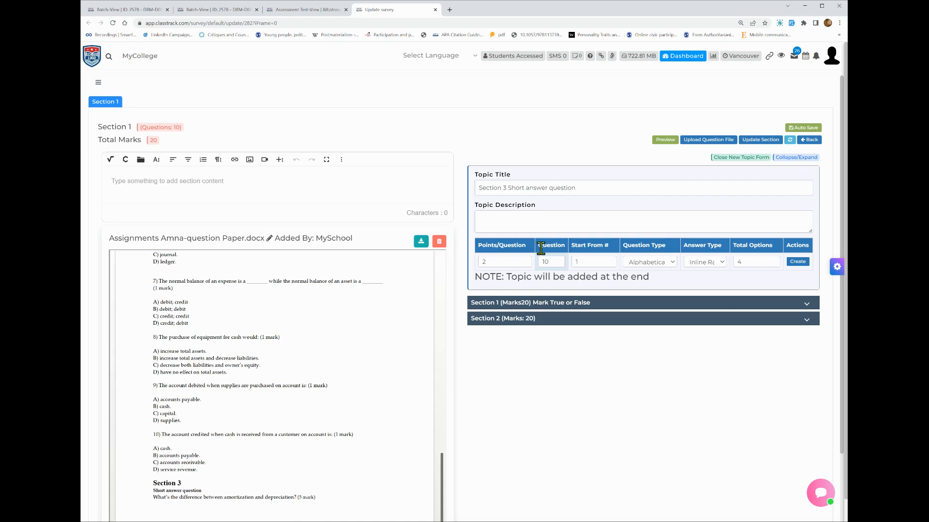
double_click(482, 262)
text(5)
double_click(546, 263)
text(1)
key(Tab)
key(Down)
click(799, 263)
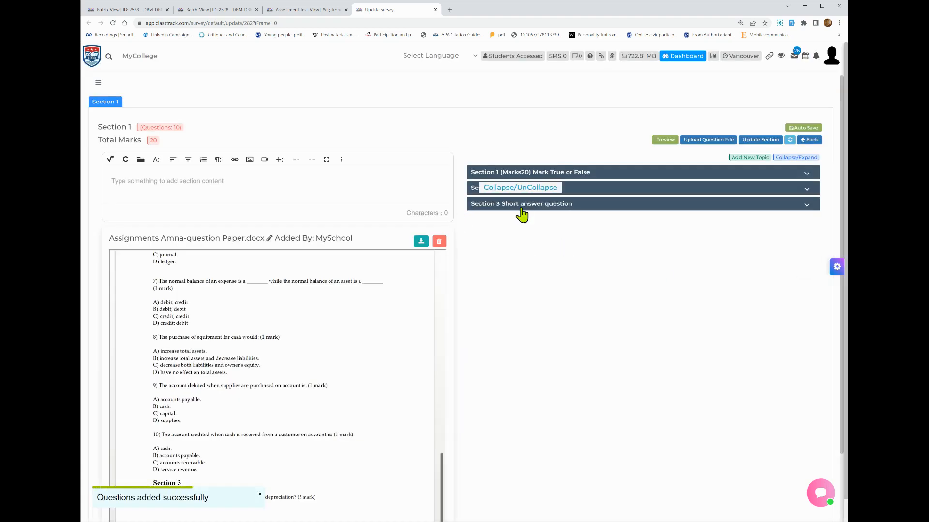
Step: Expand the Section 3 topic, enable the editor for its short-answer question, and collapse the topic again
click(522, 213)
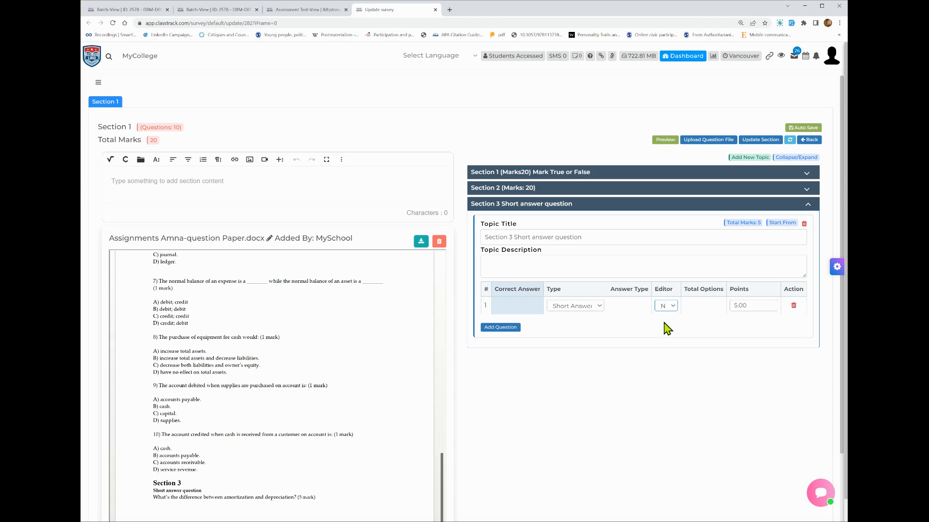
click(666, 323)
click(543, 206)
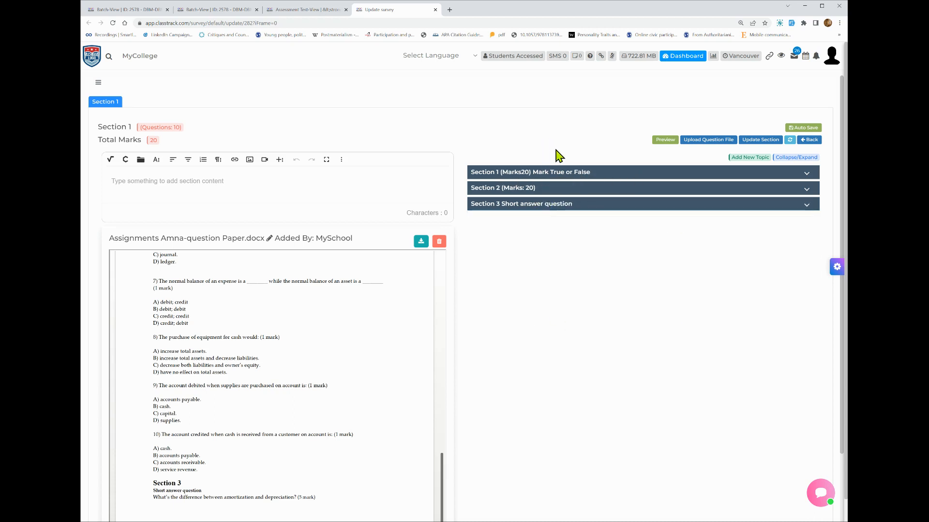
Step: Preview the quiz with the question navigator hidden and answer true/false questions 1 to 5 as False, True, False, True, False
click(660, 141)
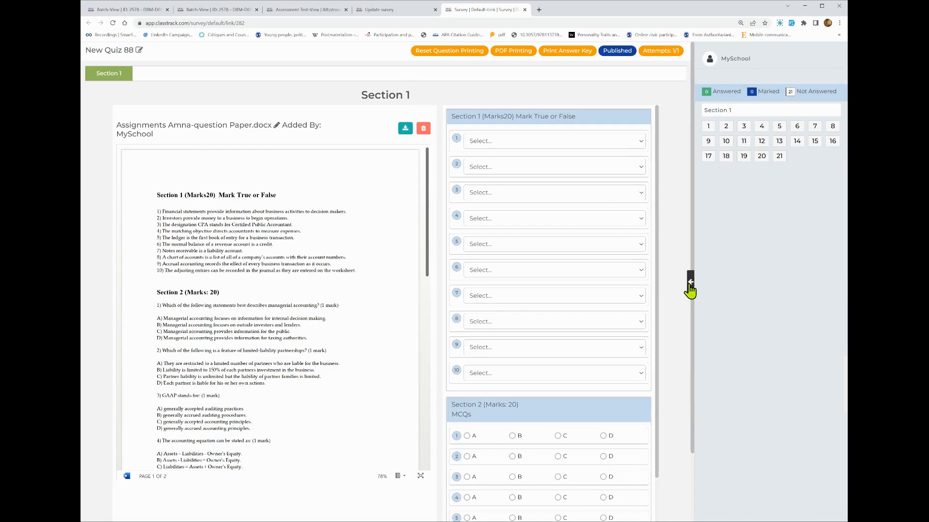
click(690, 282)
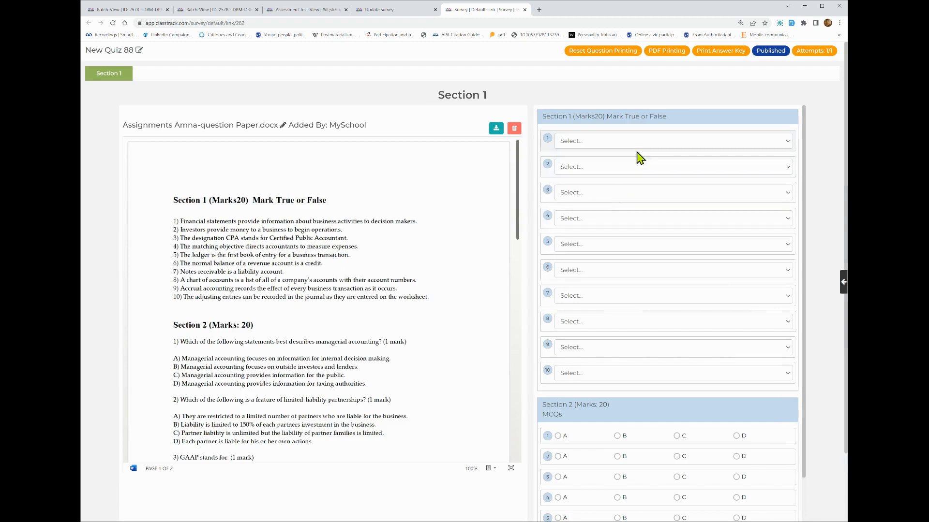
click(600, 162)
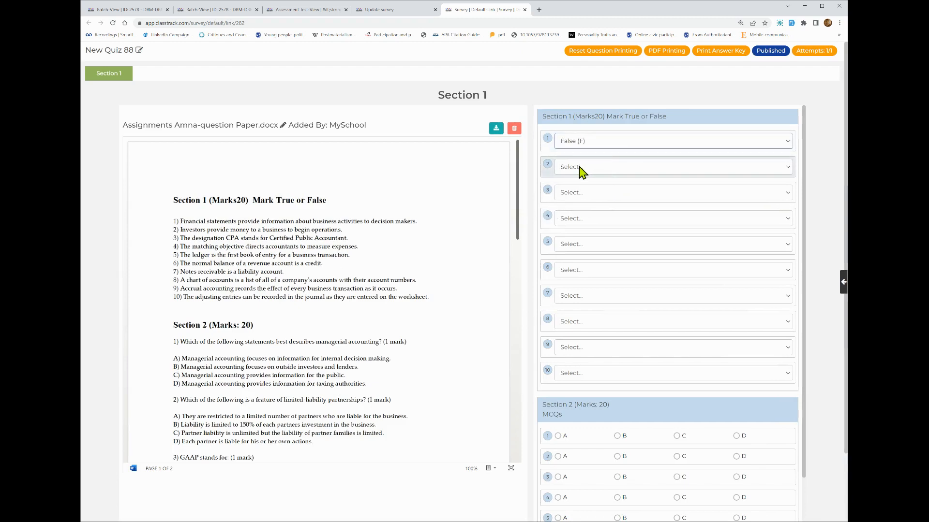
click(577, 166)
click(570, 201)
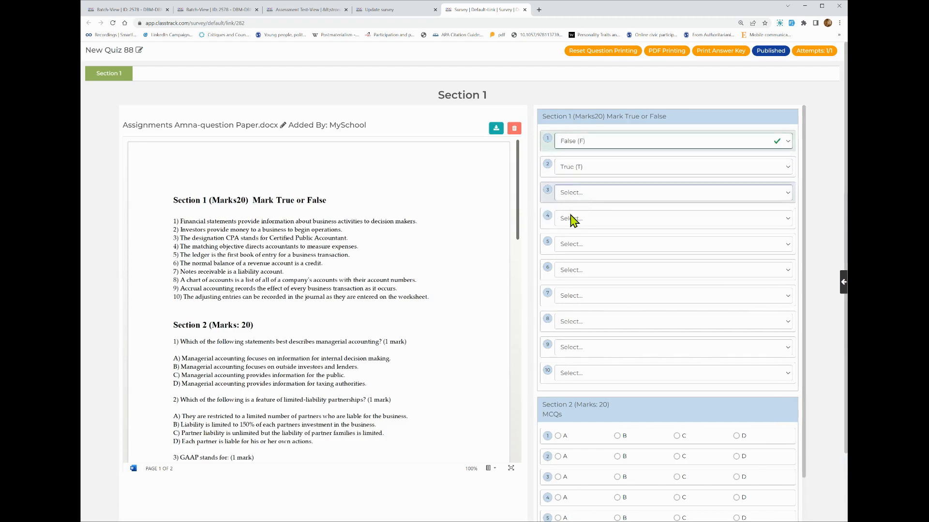
click(572, 222)
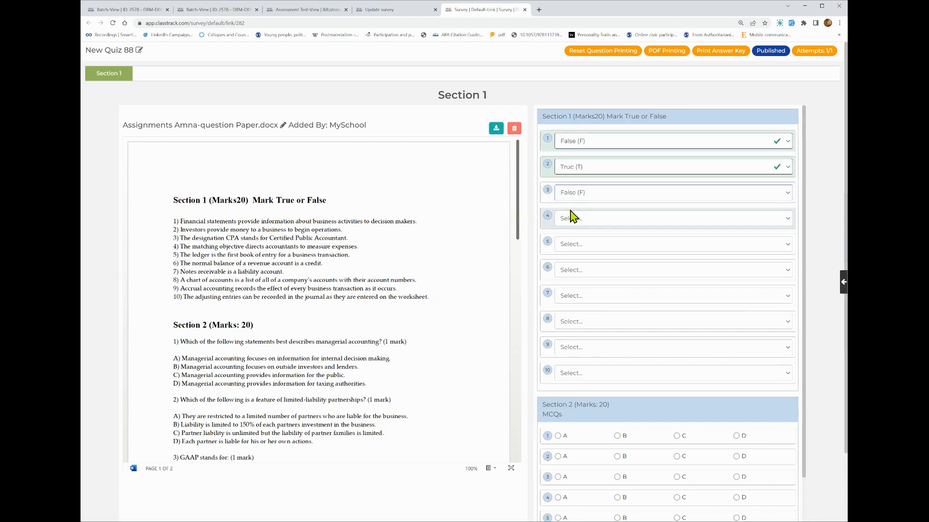
click(574, 249)
click(572, 269)
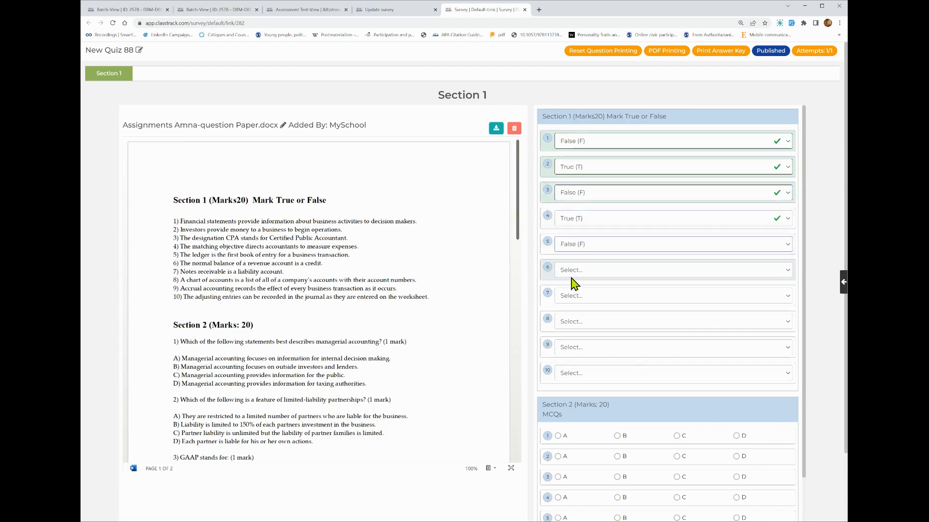
Step: Answer question 6 of Section 1 as False and questions 7 to 10 as True in the preview
click(572, 299)
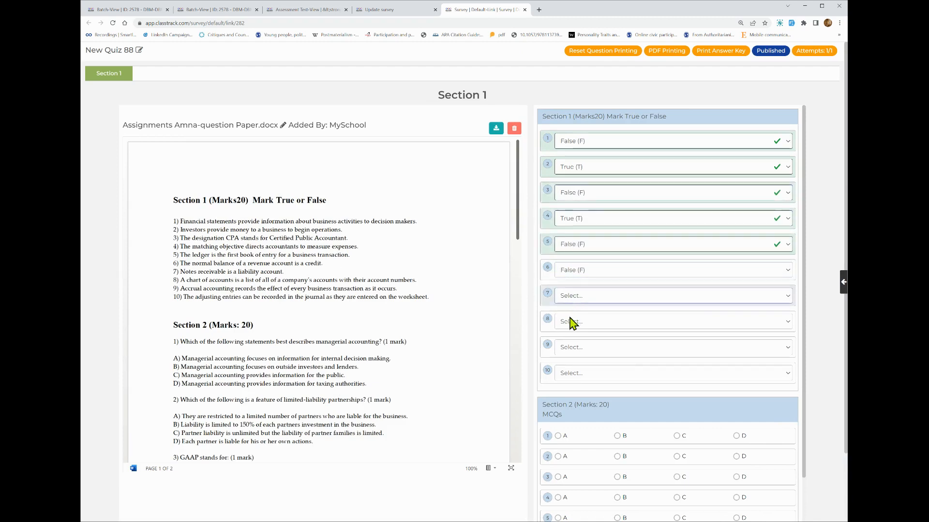
click(571, 321)
click(571, 349)
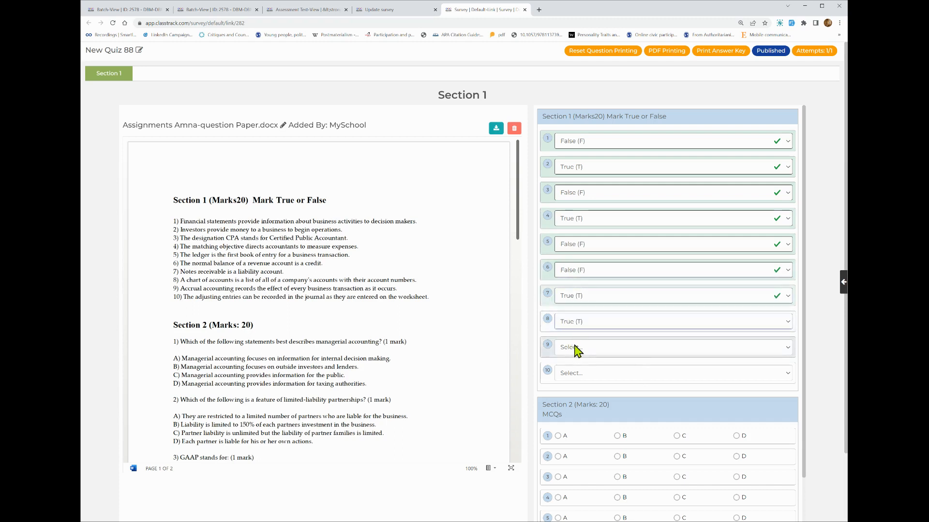
click(572, 347)
click(573, 374)
click(574, 374)
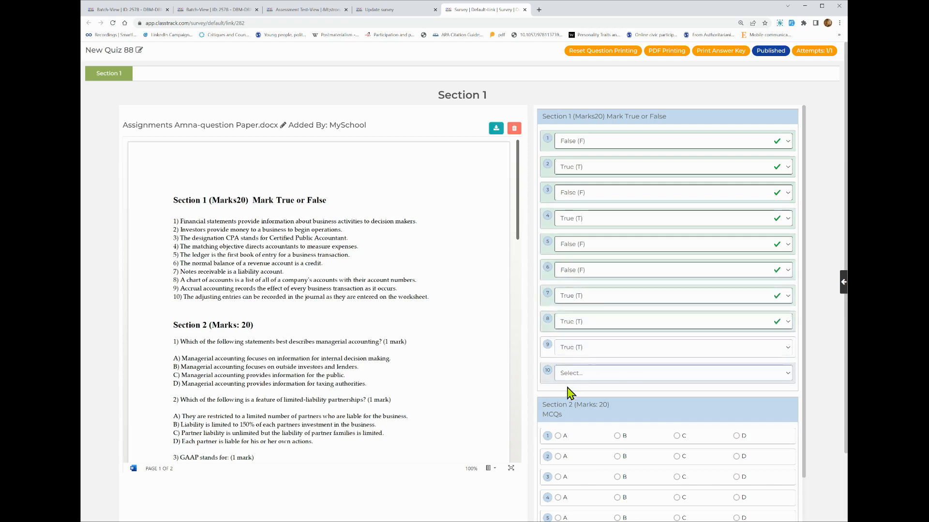
click(571, 399)
Step: Answer Section 2 multiple-choice questions 1 to 5 with B, A, B, C and C
scroll(605, 327, down, 2)
scroll(606, 327, down, 1)
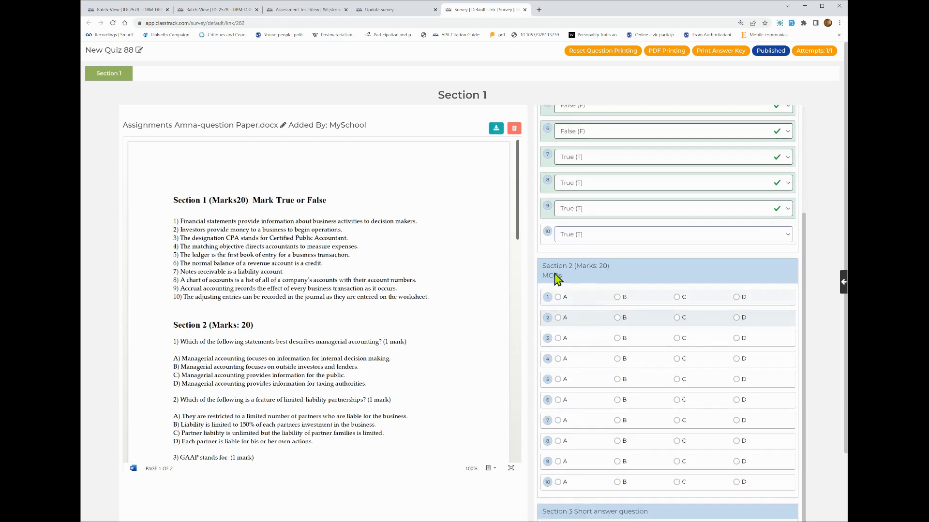
scroll(251, 358, down, 3)
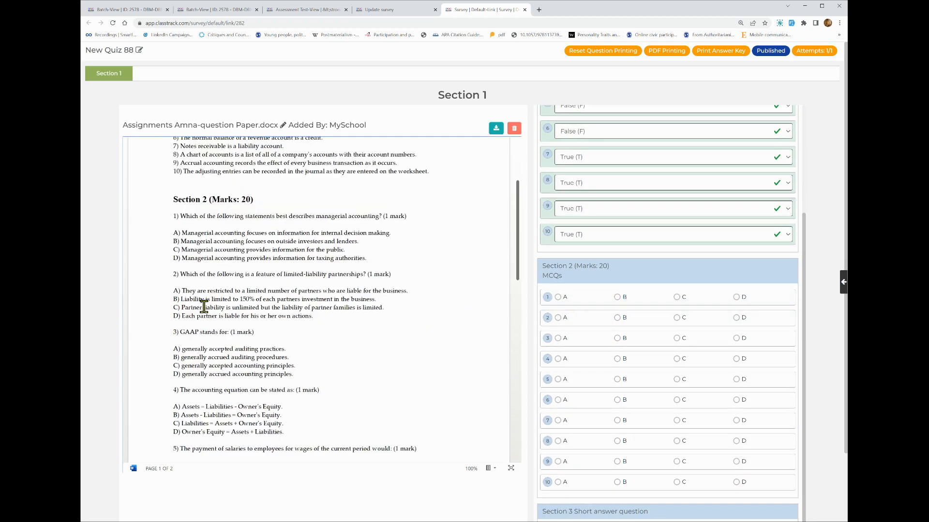
click(617, 297)
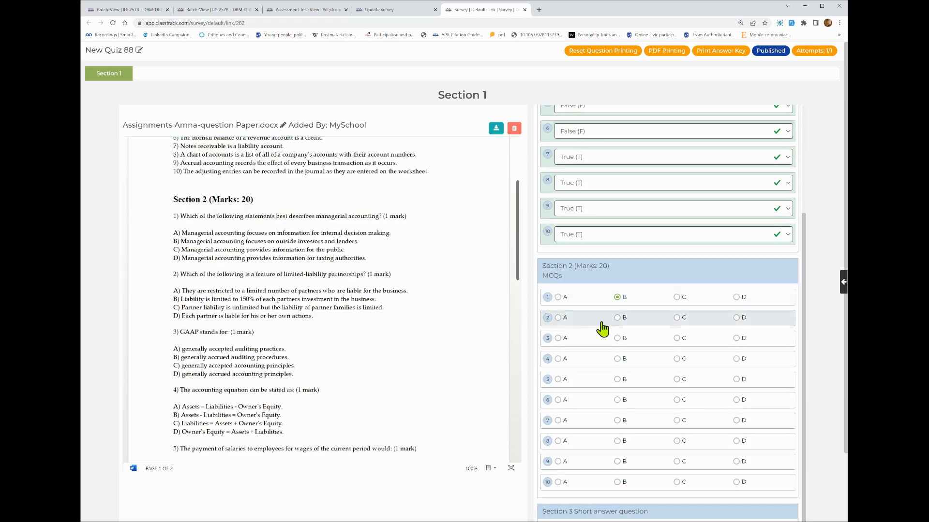
click(558, 317)
click(617, 338)
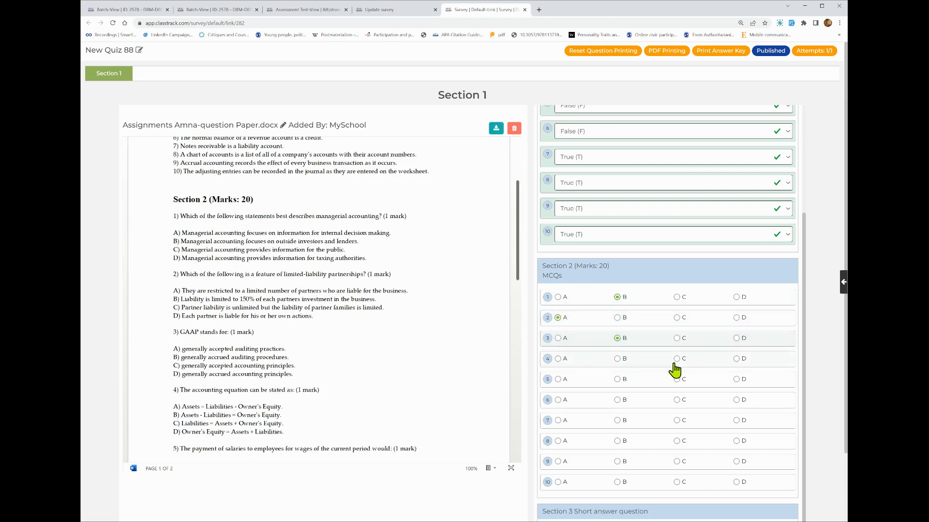
click(676, 359)
click(677, 380)
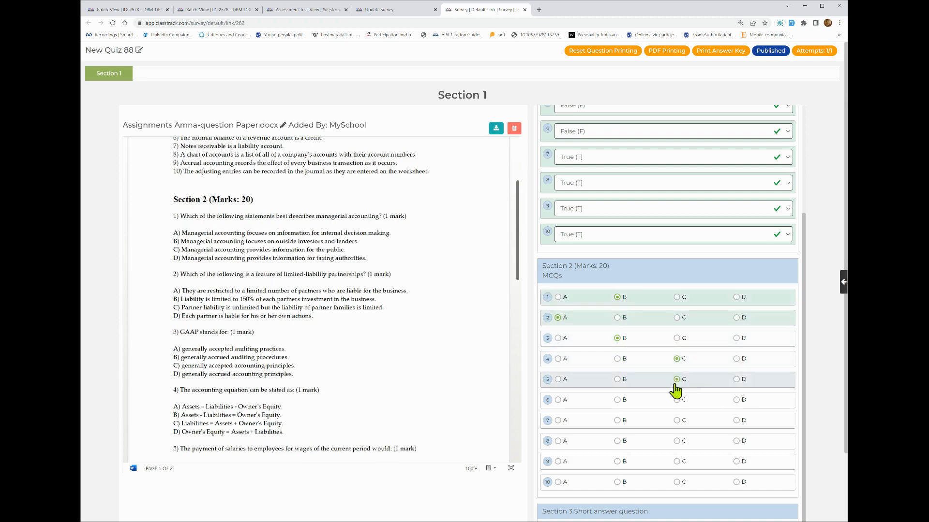
Step: Answer Section 2 multiple-choice questions 6 to 10 with B, B, C, C and B
click(617, 400)
scroll(617, 401, down, 2)
click(618, 340)
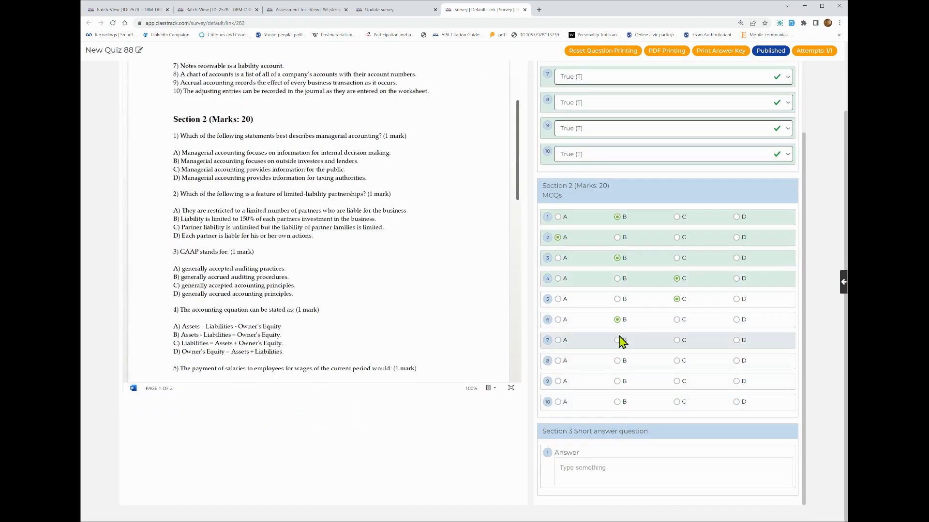
click(680, 362)
click(677, 382)
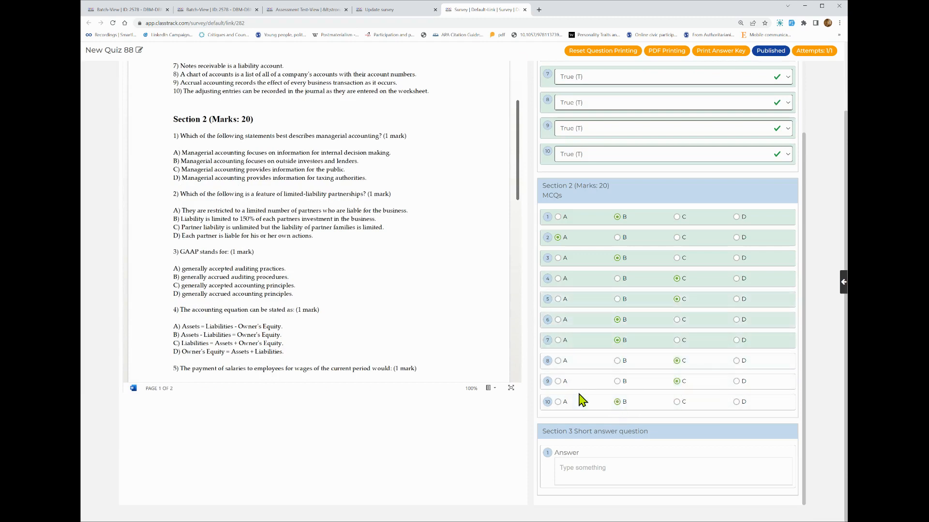
Step: Show the text and paragraph formatting options of the Section 3 answer editor and enter "fglkjhr fkjdhd fgkh" as the answer
click(582, 468)
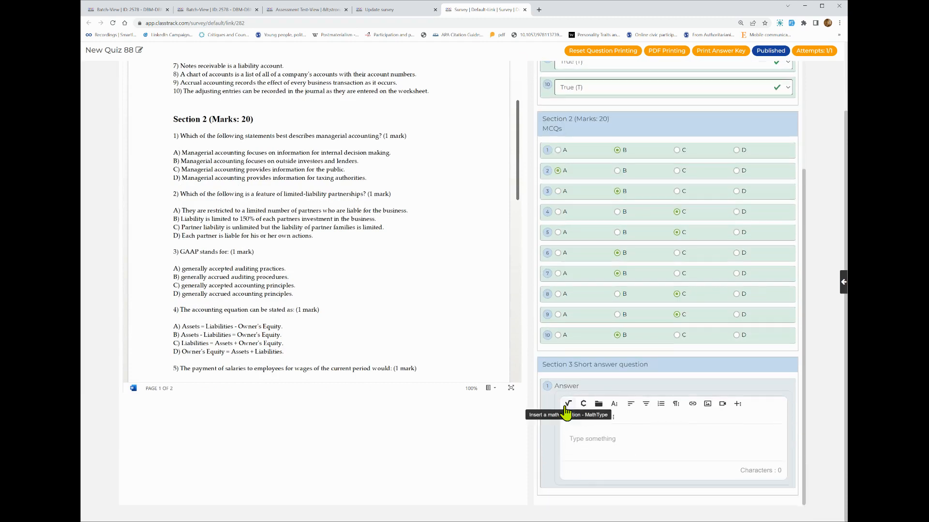
click(614, 406)
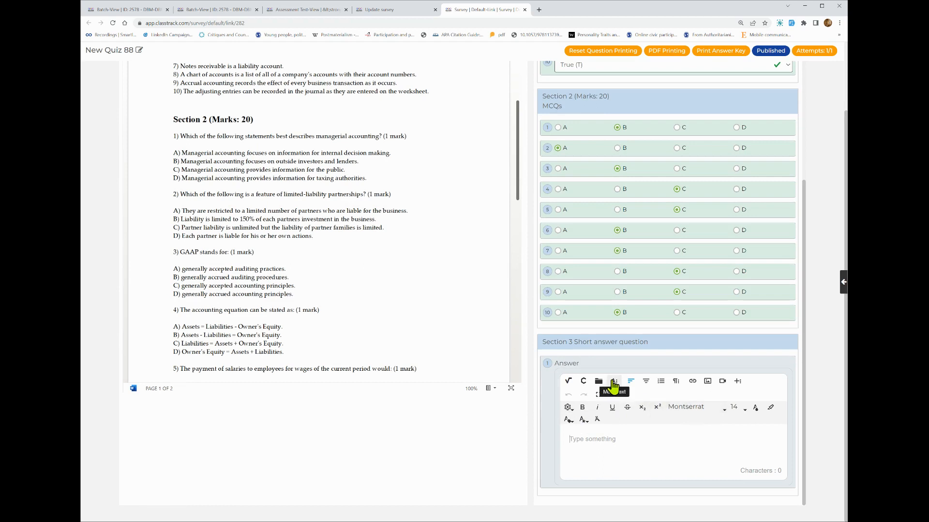
click(679, 386)
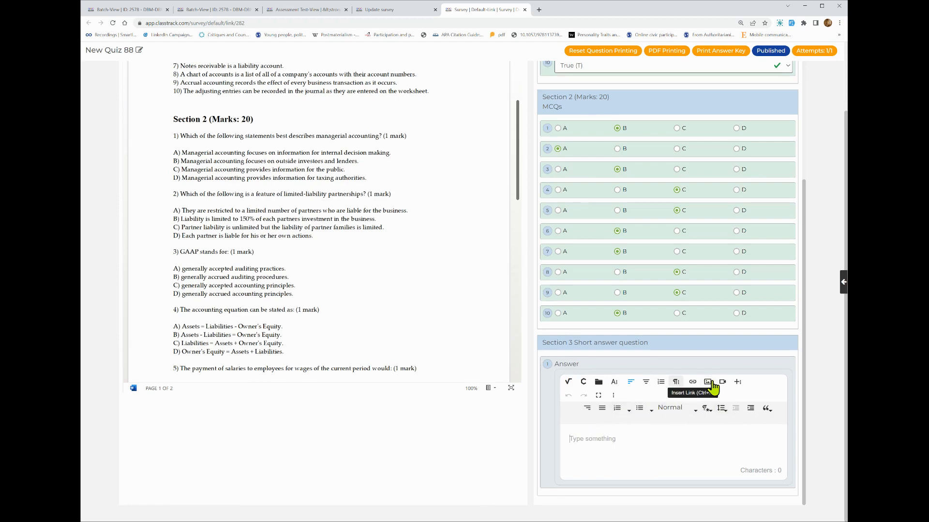
click(601, 442)
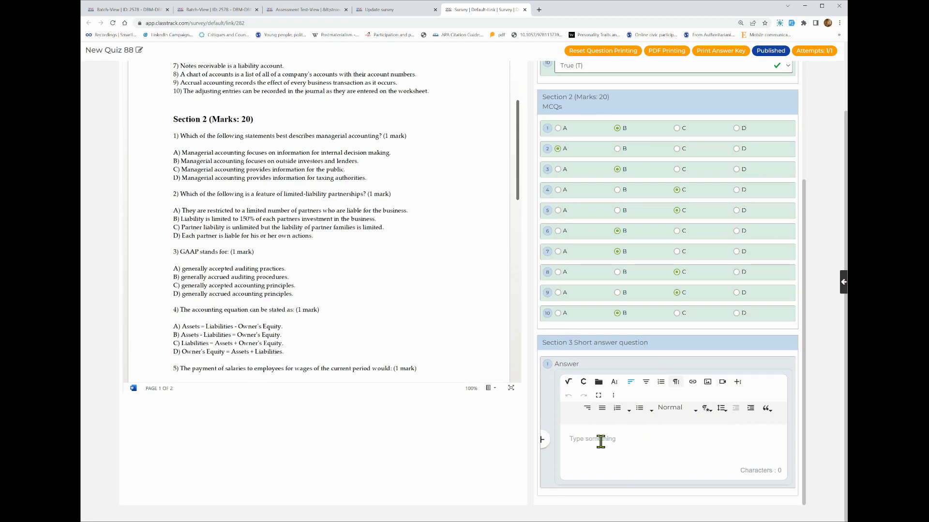
text(fglkjhr fkjdhd fgkh)
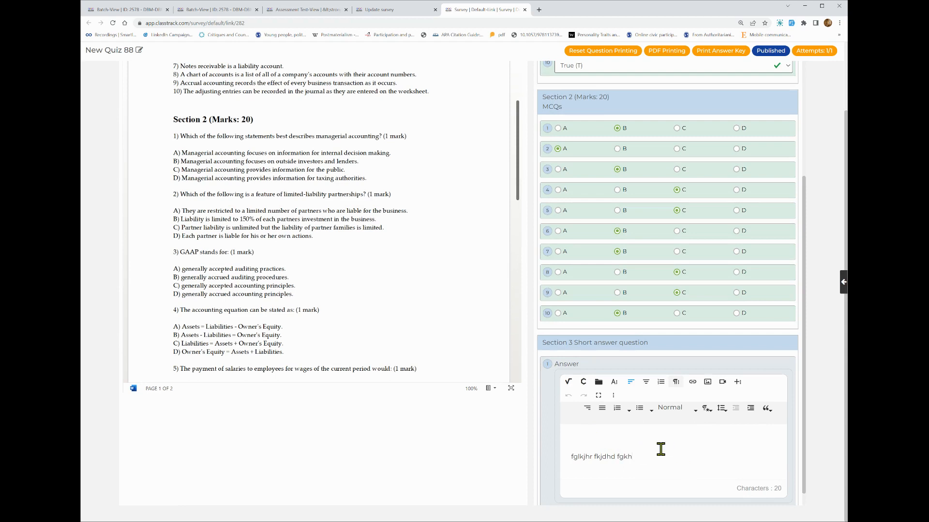
Step: Add the lines "v" and "vb vb" in the full-screen answer editor, check its image upload option, and exit full screen
click(599, 396)
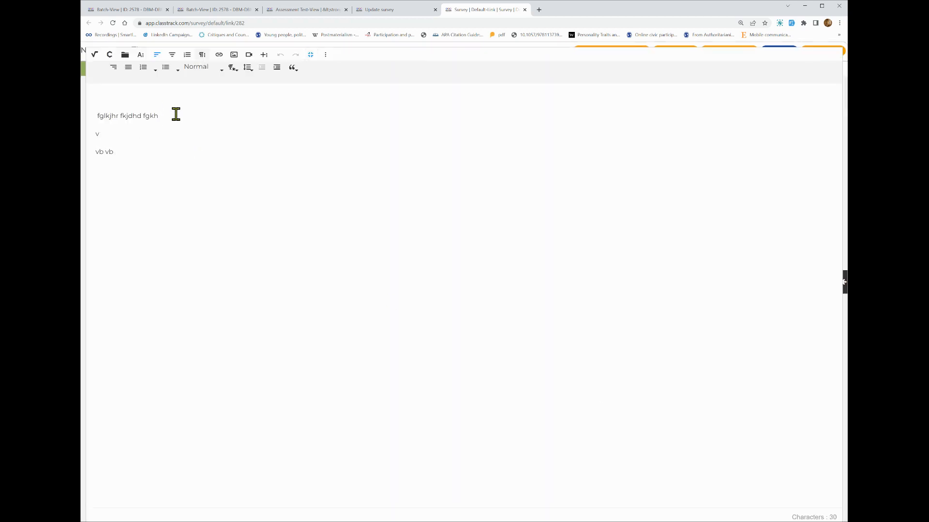
click(234, 54)
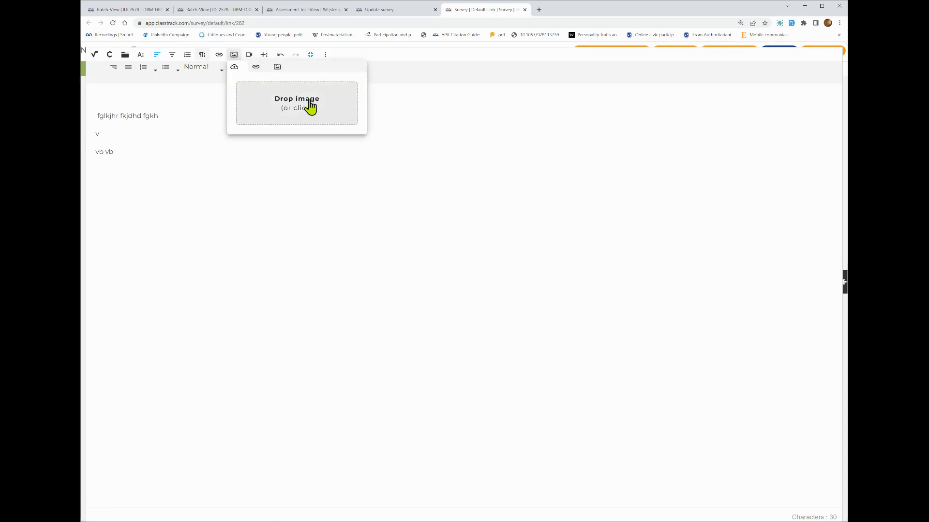
click(486, 136)
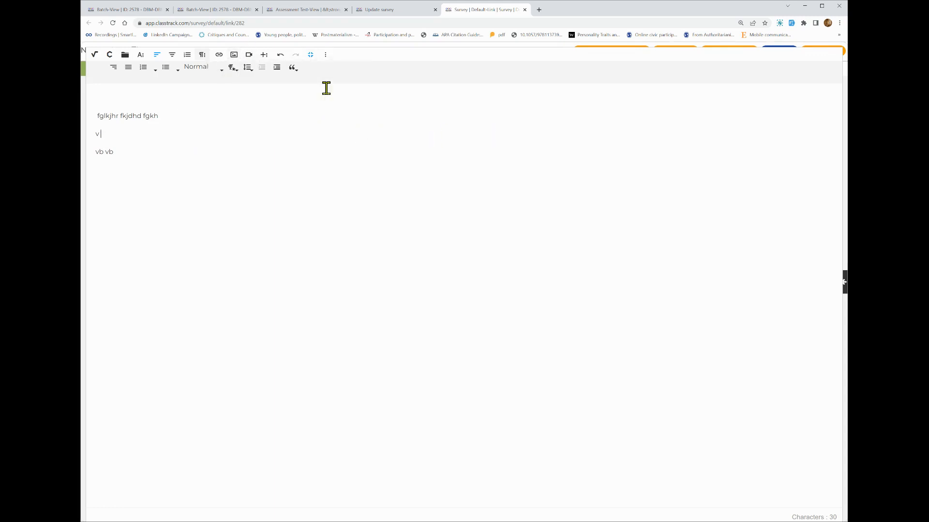
click(311, 56)
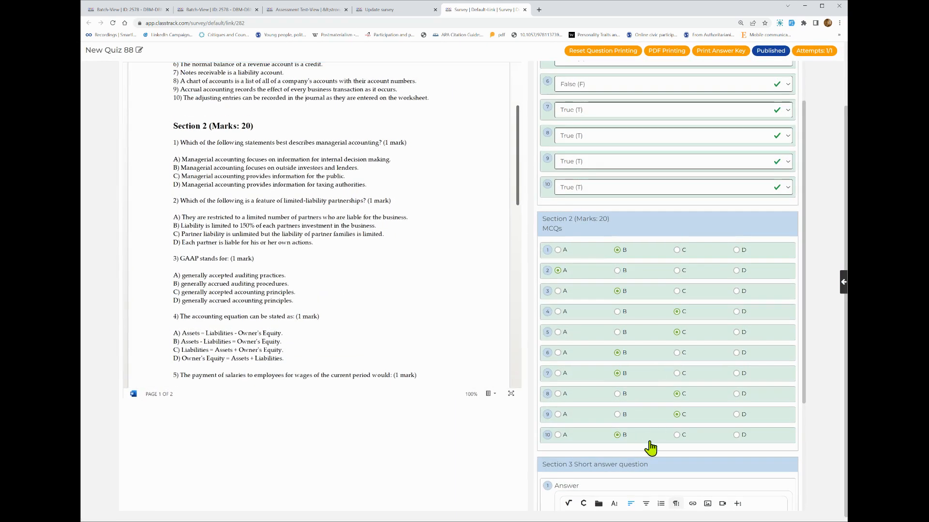
Step: Review the completed answers in all three sections of the preview and return the question paper to its beginning
scroll(822, 459, down, 1)
scroll(746, 451, down, 3)
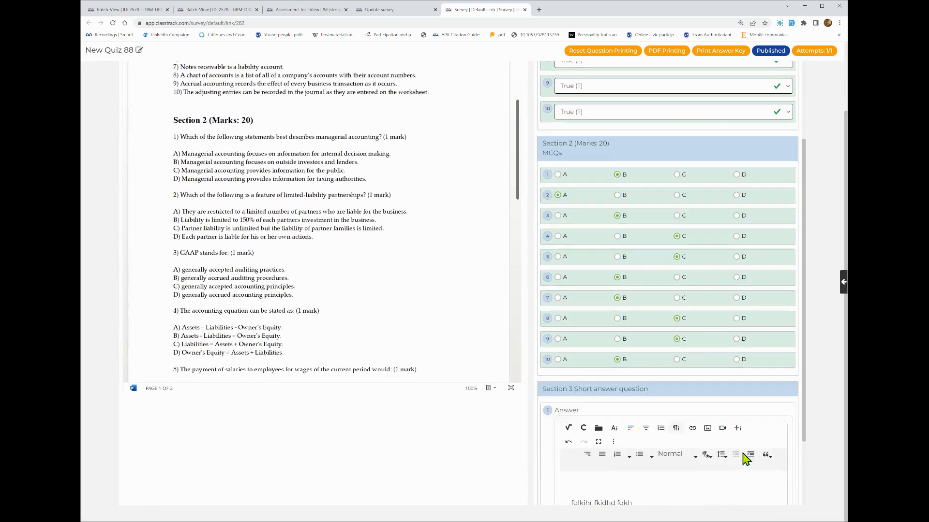
scroll(821, 384, up, 1)
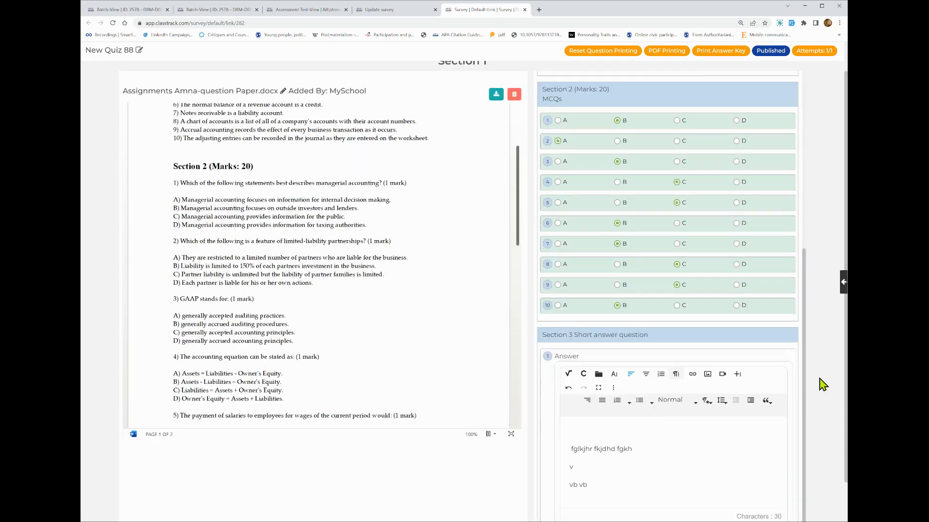
scroll(542, 315, up, 6)
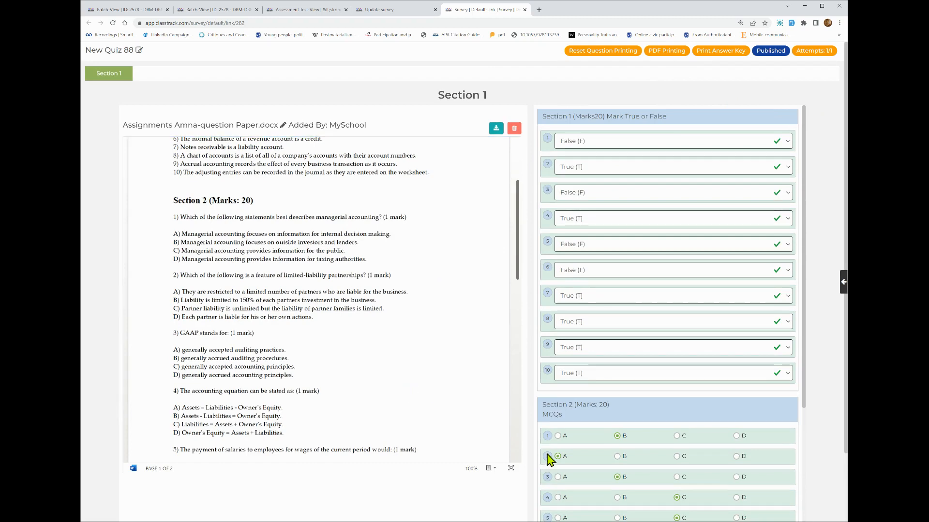
drag(520, 224, 520, 155)
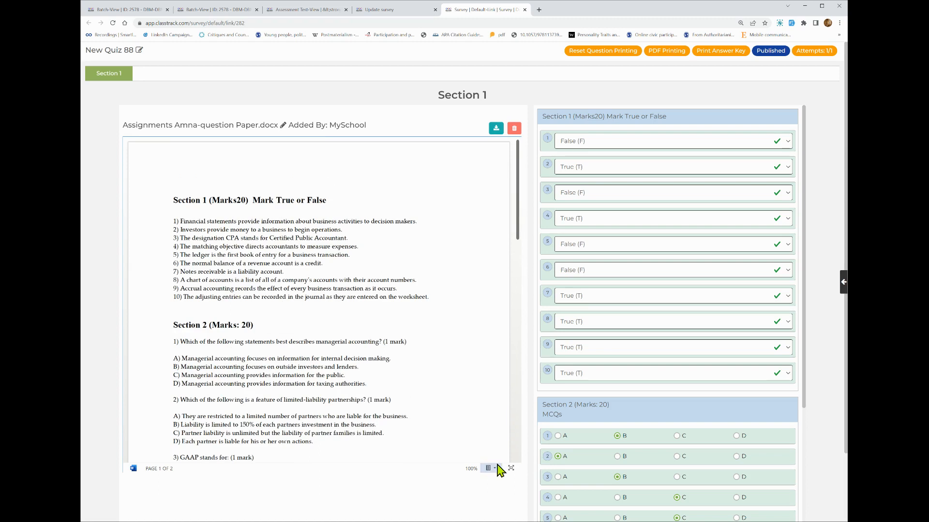